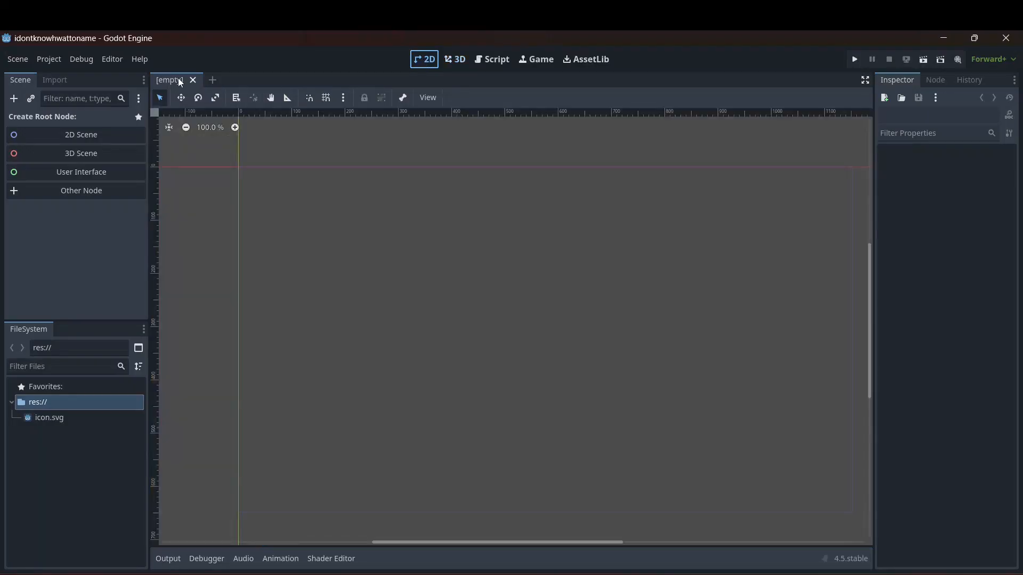
# - Create a 2D Scene root node in the empty scene and rename it main
pyautogui.click(180, 82)
pyautogui.click(104, 135)
pyautogui.click(91, 119)
pyautogui.doubleClick(91, 119)
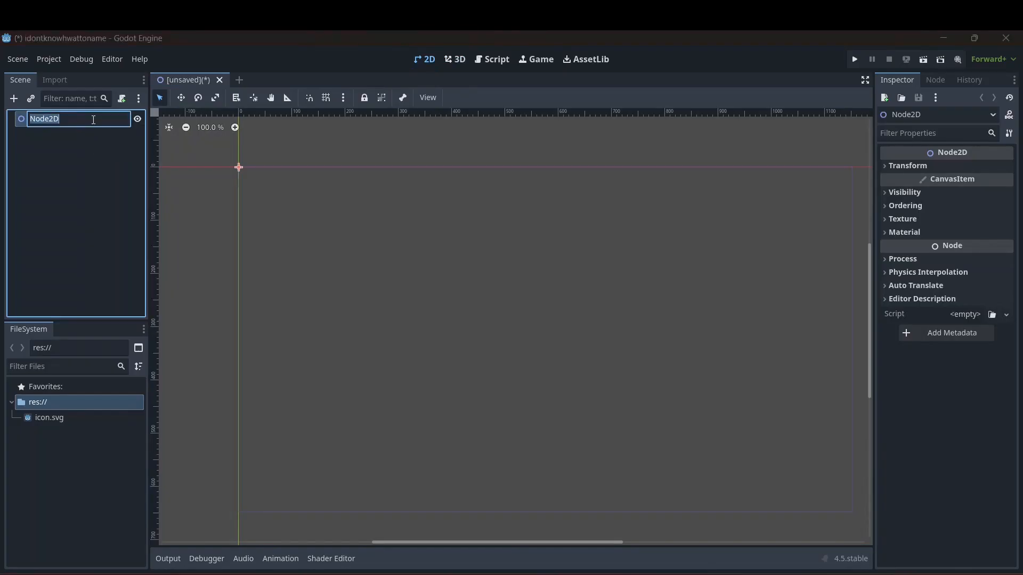
pyautogui.press('BackSpace')
pyautogui.write('main')
pyautogui.press('Return')
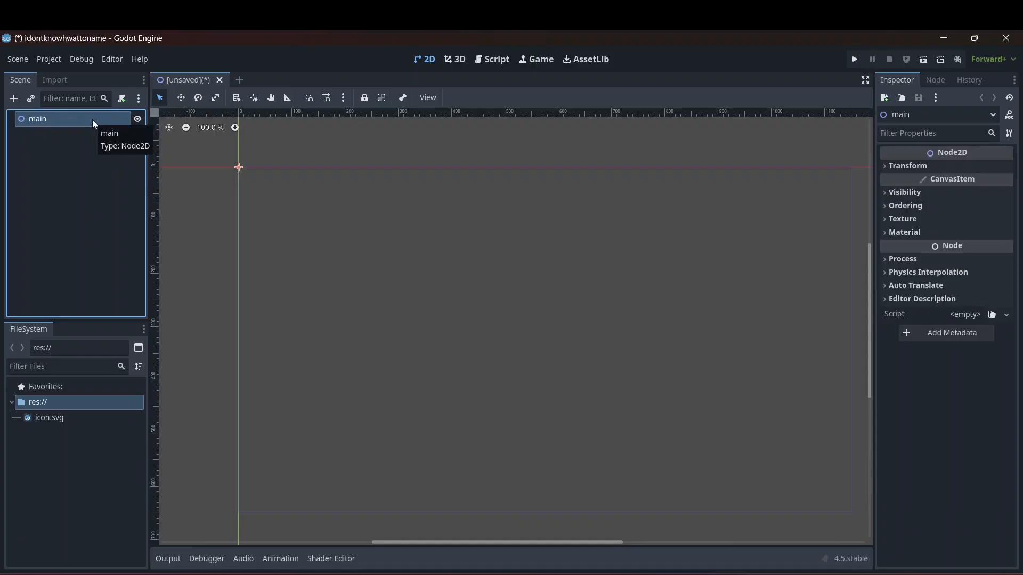
# - Save the scene as main.tscn in the project's res:// folder
pyautogui.hotkey('ctrl', 's')
pyautogui.press('Return')
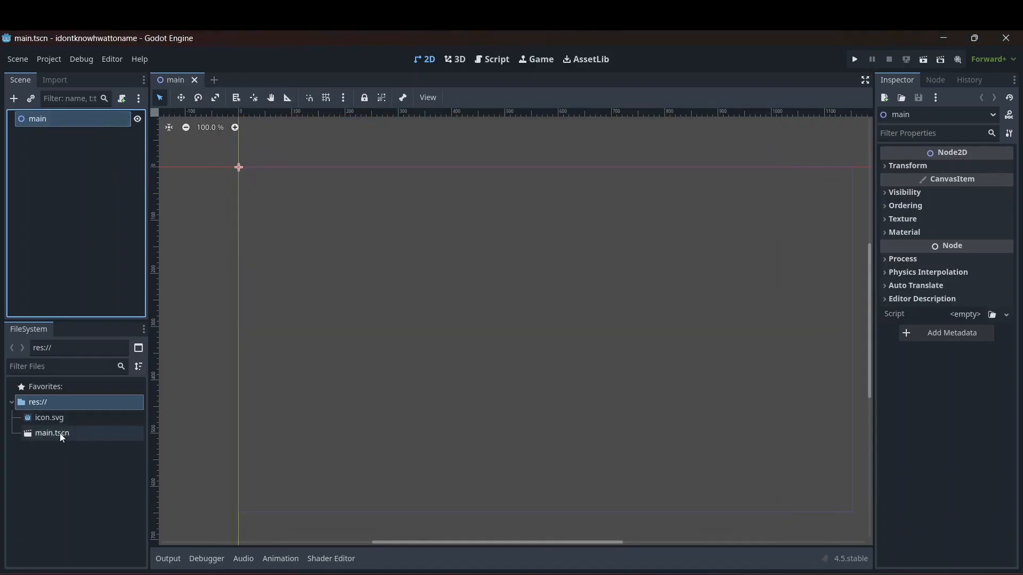
pyautogui.scroll(6, 237, 197)
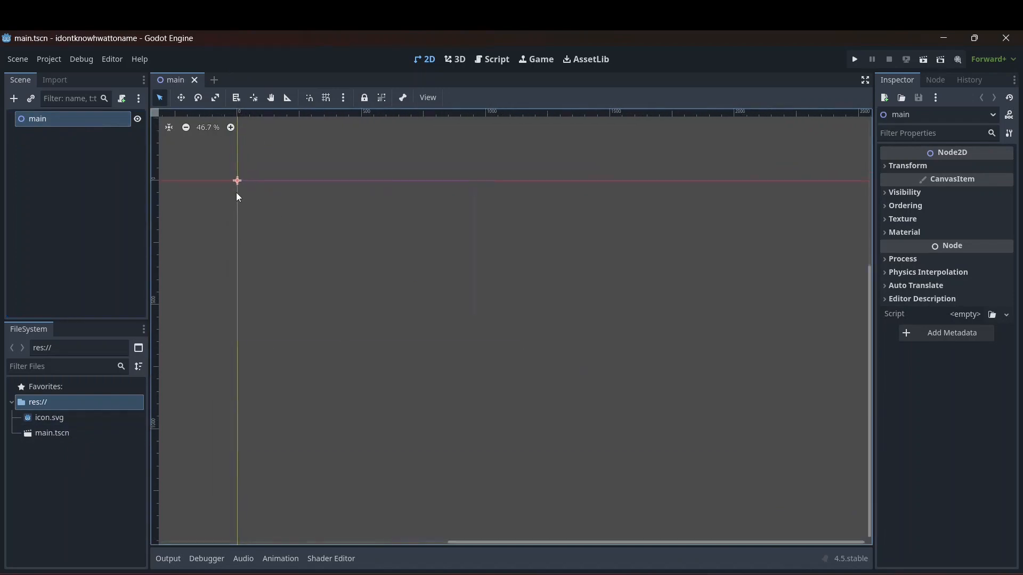
pyautogui.scroll(-1, 238, 197)
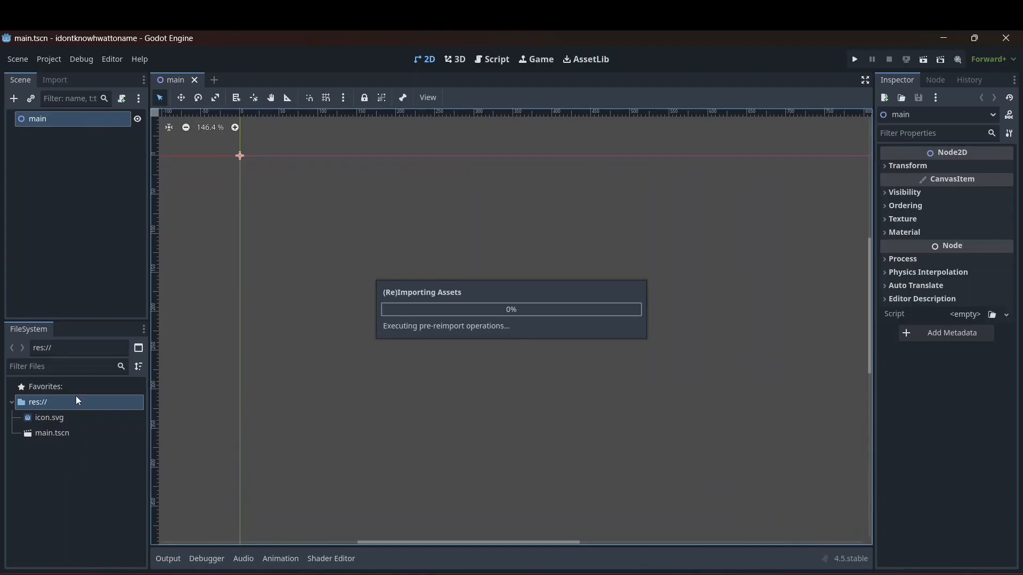
# - Add a Node2D as the root of the empty scene and name it main
pyautogui.click(180, 82)
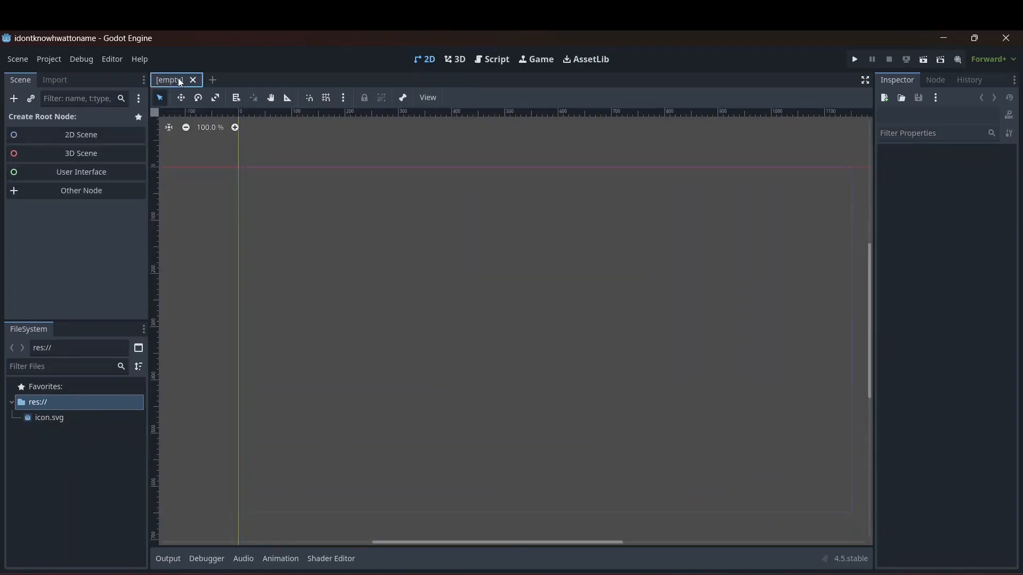
pyautogui.click(98, 132)
pyautogui.click(93, 120)
pyautogui.doubleClick(93, 119)
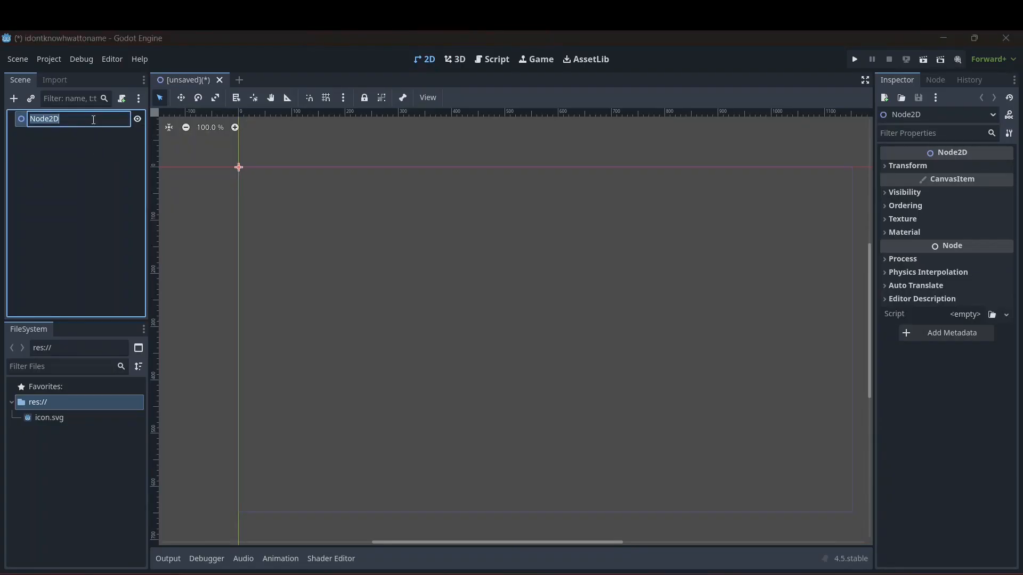
pyautogui.press('BackSpace')
pyautogui.write('main')
pyautogui.press('Return')
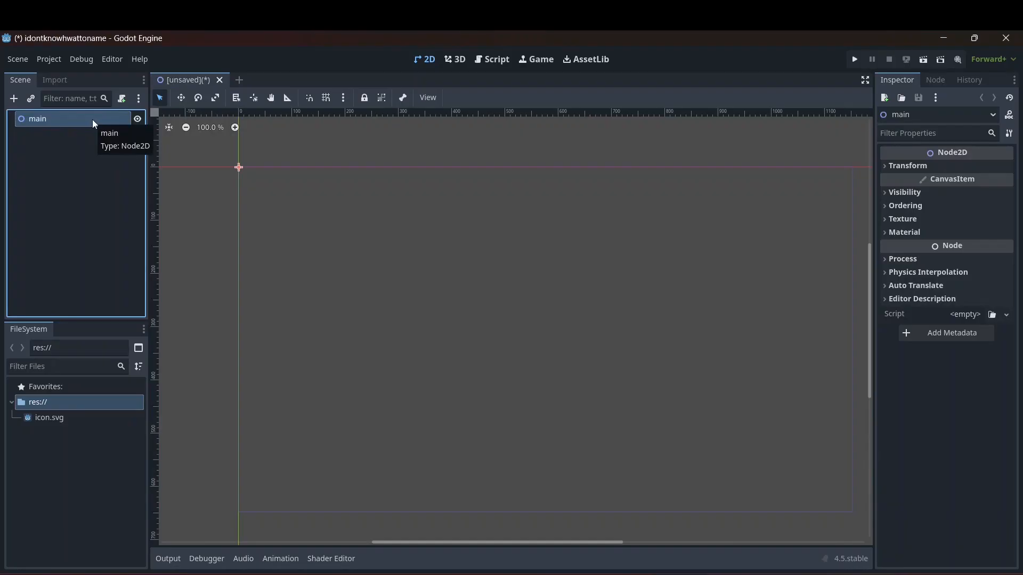
# - Save the new main scene to res:// as main.tscn
pyautogui.hotkey('ctrl', 's')
pyautogui.press('Return')
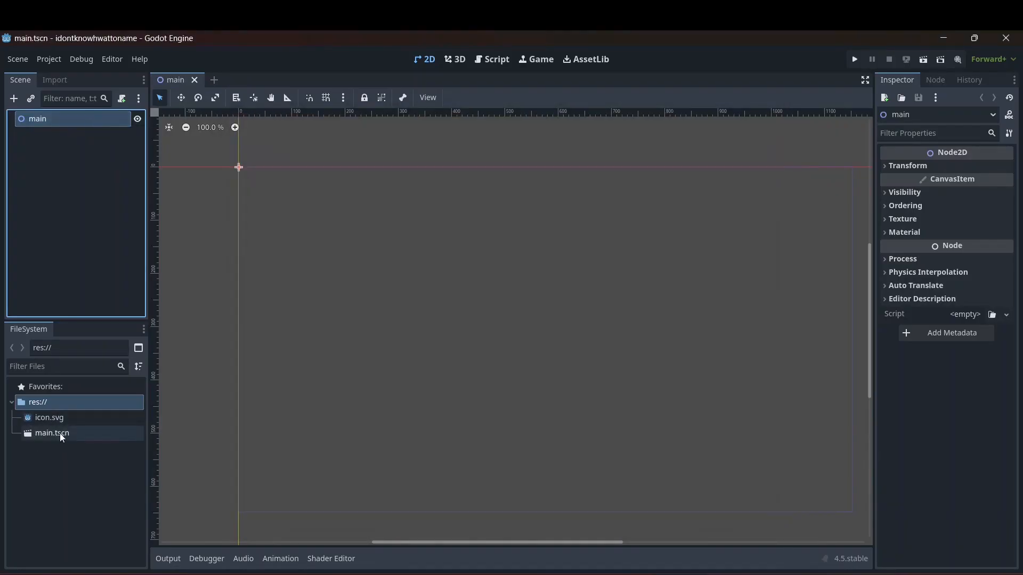
pyautogui.scroll(6, 237, 195)
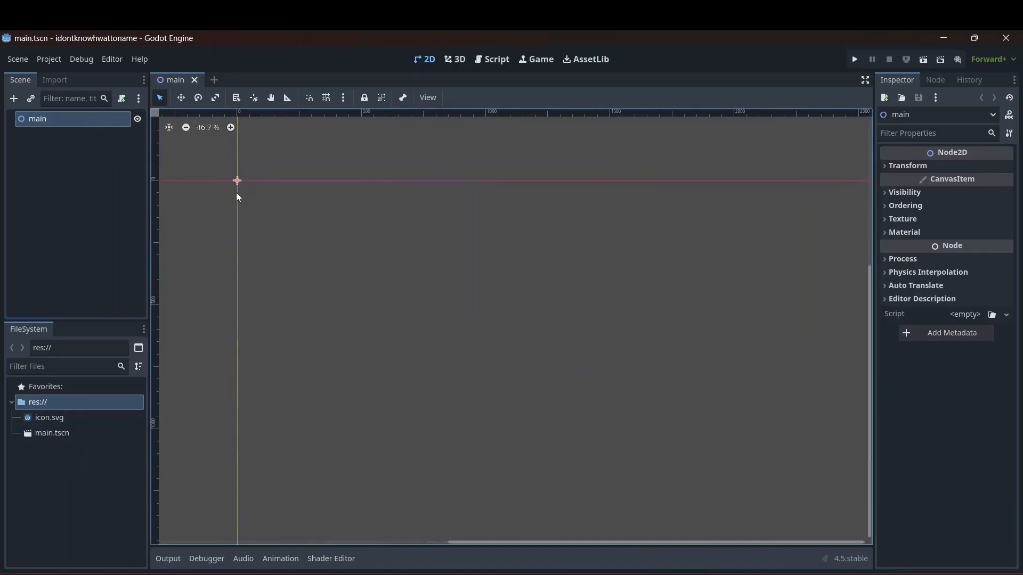
pyautogui.scroll(-2, 237, 197)
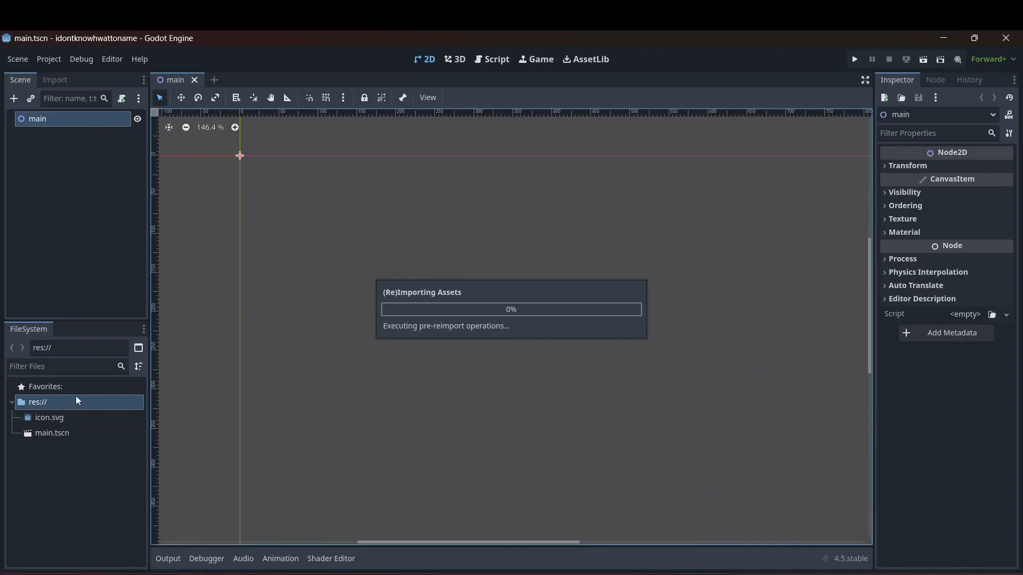
pyautogui.click(181, 82)
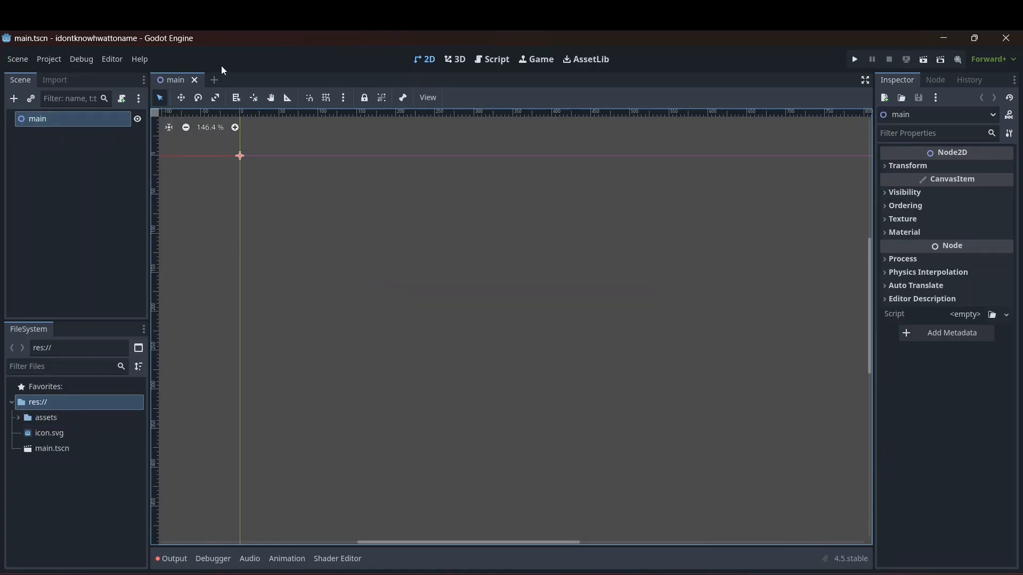
pyautogui.click(215, 80)
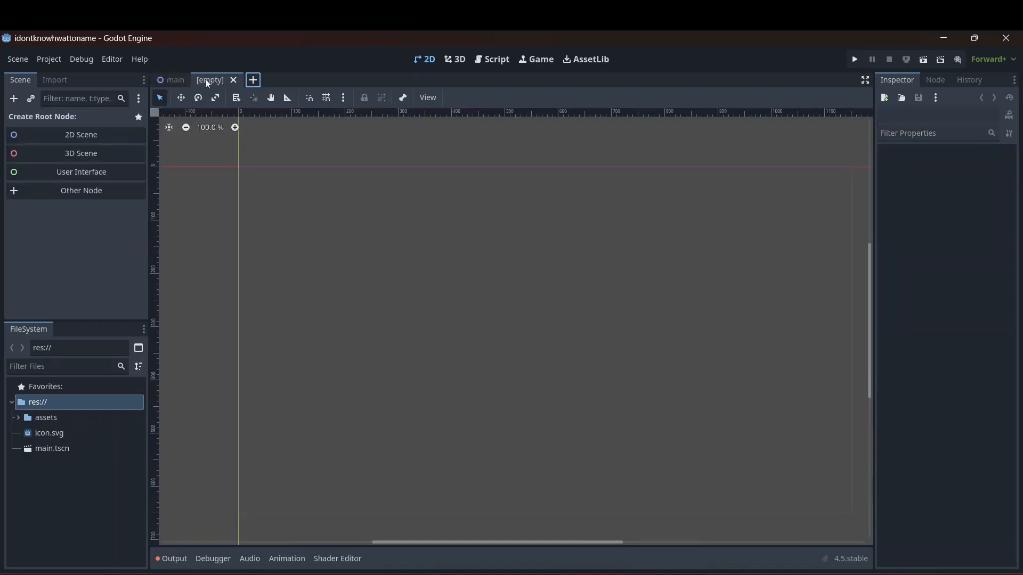
pyautogui.click(91, 137)
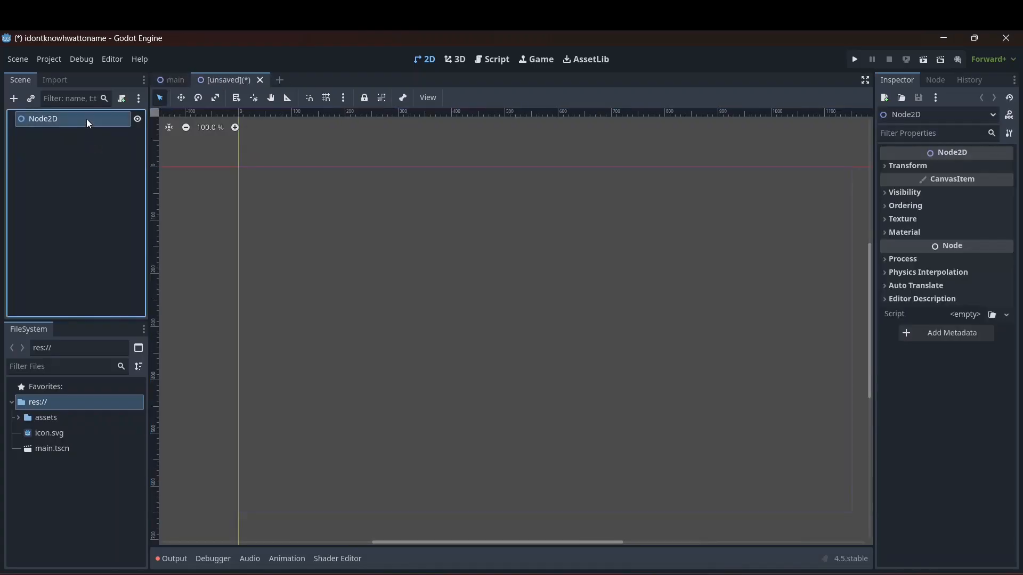
pyautogui.doubleClick(88, 119)
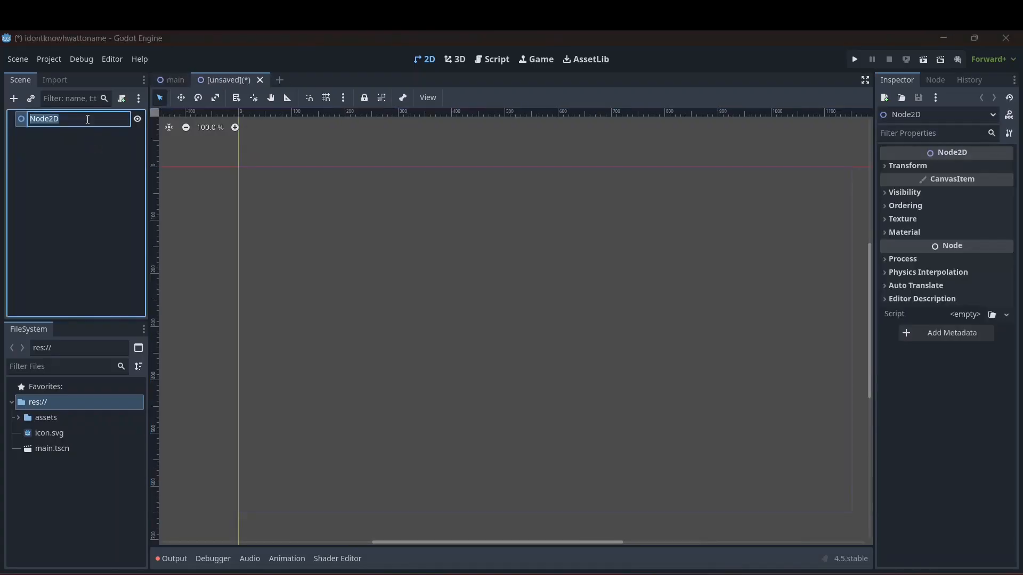
pyautogui.click(17, 102)
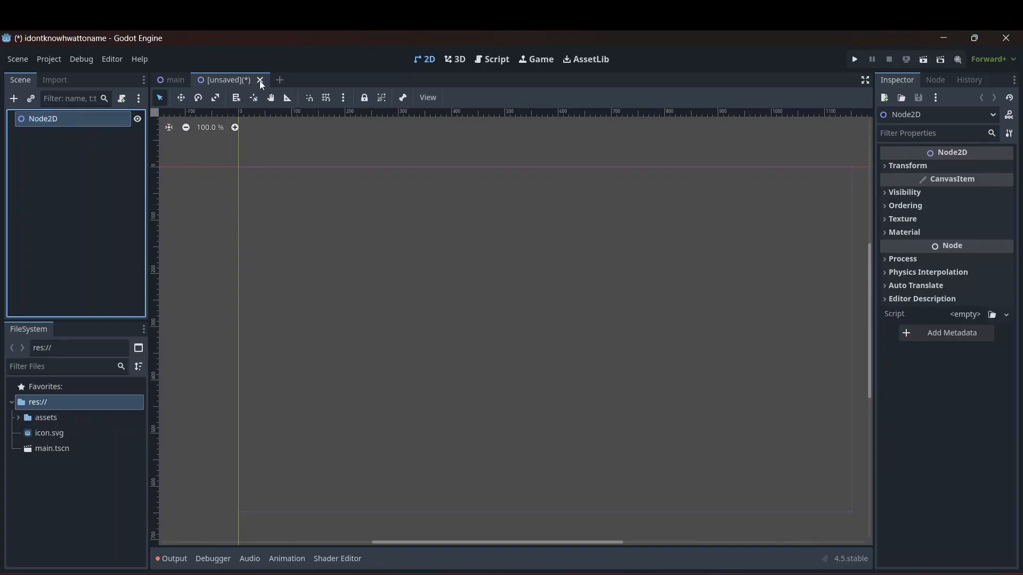
pyautogui.click(261, 81)
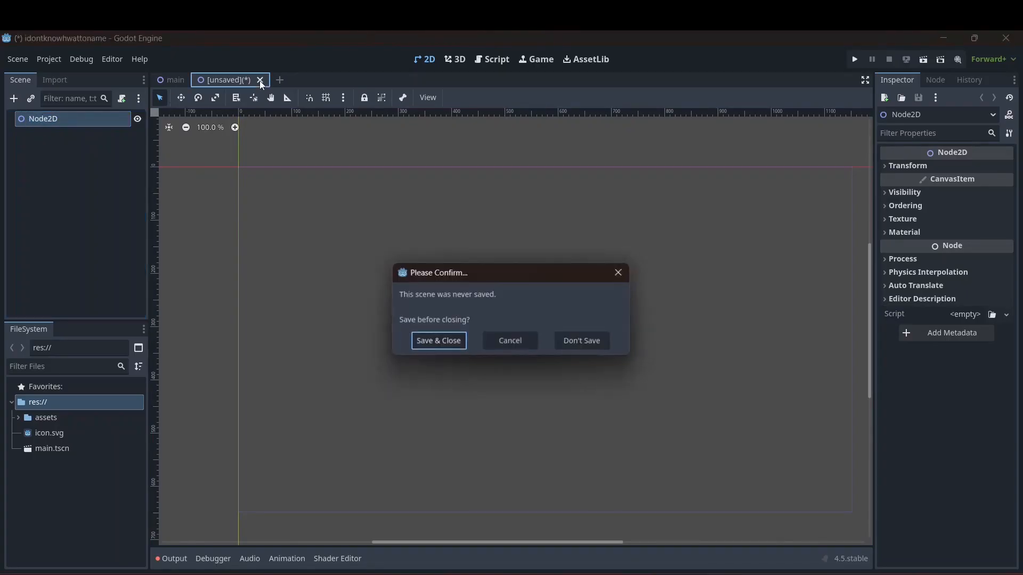
pyautogui.click(598, 345)
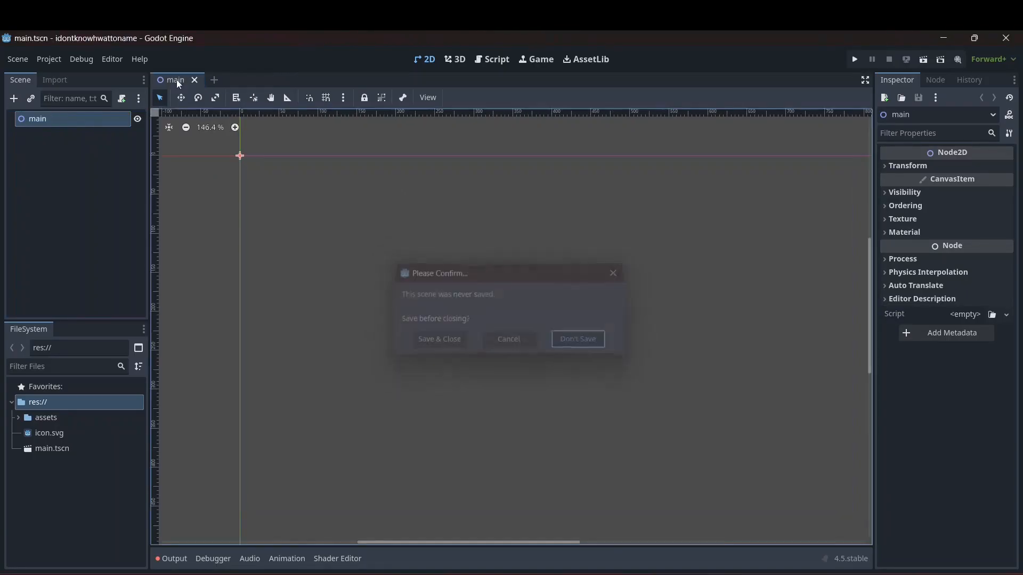
# - Start a new scene with a CharacterBody2D as its root node and rename that node player
pyautogui.click(214, 80)
pyautogui.click(12, 102)
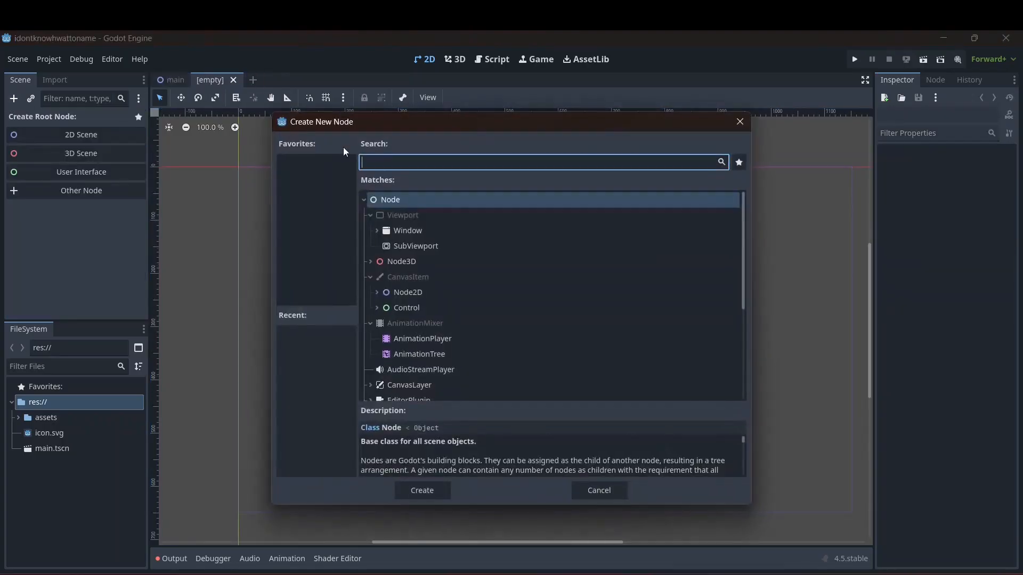
pyautogui.write('char')
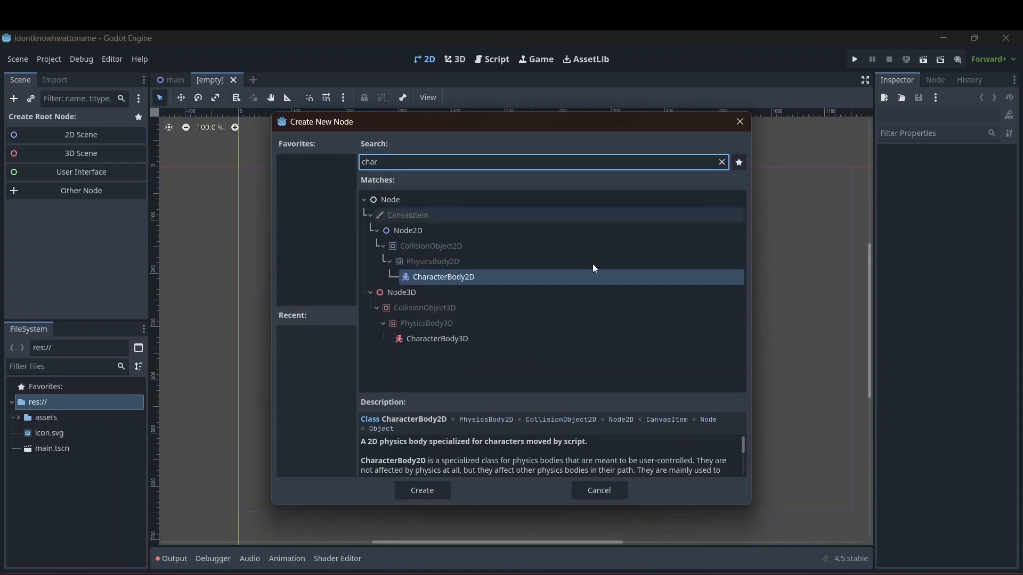
pyautogui.doubleClick(601, 278)
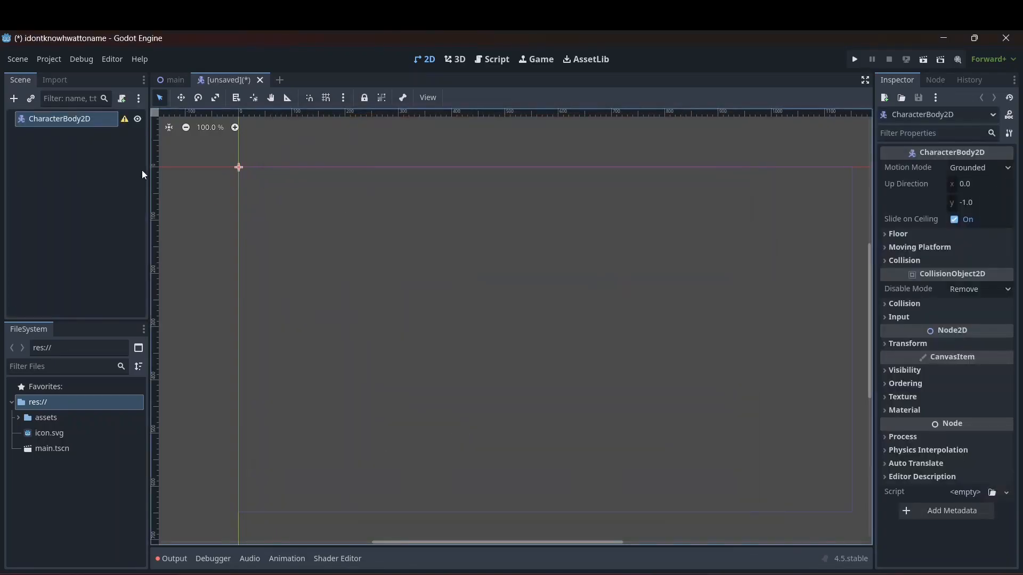
pyautogui.doubleClick(88, 118)
pyautogui.press('BackSpace')
pyautogui.write('player')
pyautogui.press('Return')
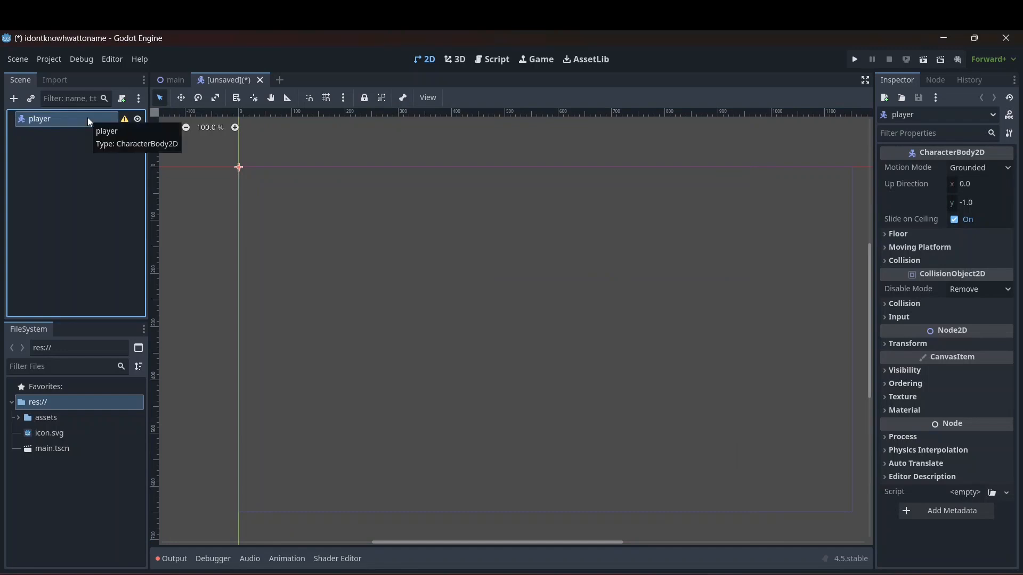
# - Add an AnimatedSprite2D child node to the player node
pyautogui.rightClick(87, 117)
pyautogui.click(75, 117)
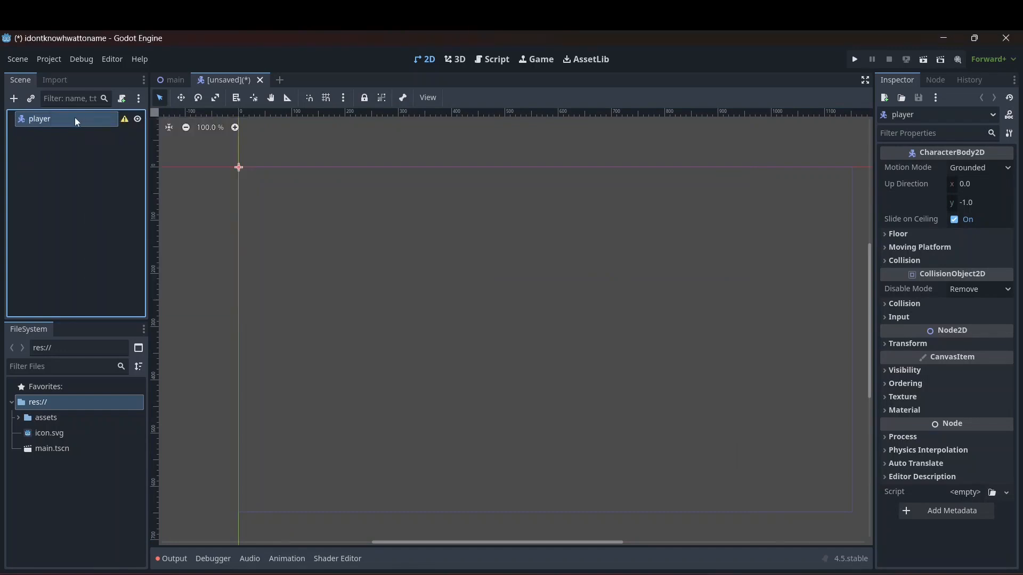
pyautogui.rightClick(78, 114)
pyautogui.click(106, 123)
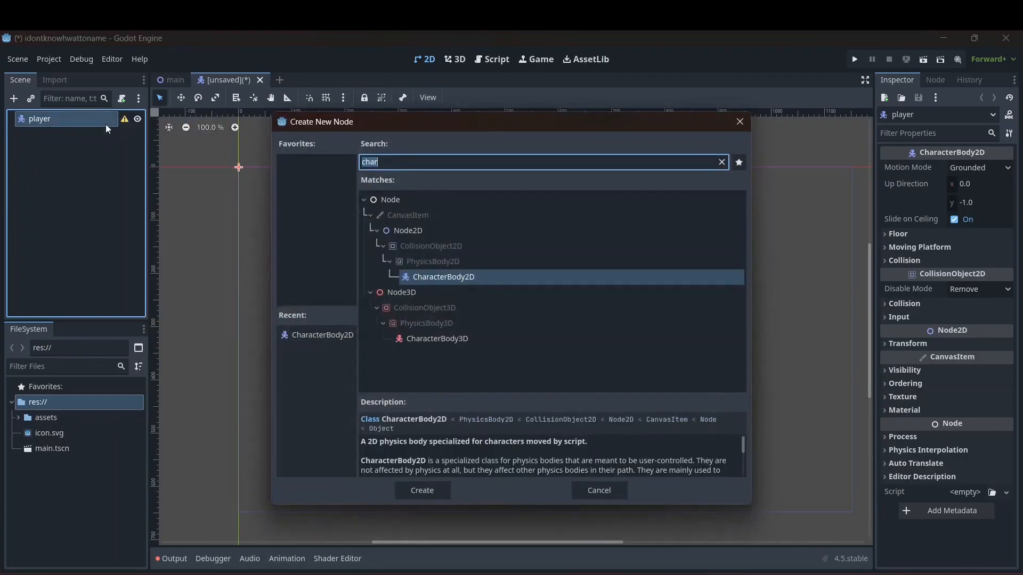
pyautogui.write('animated')
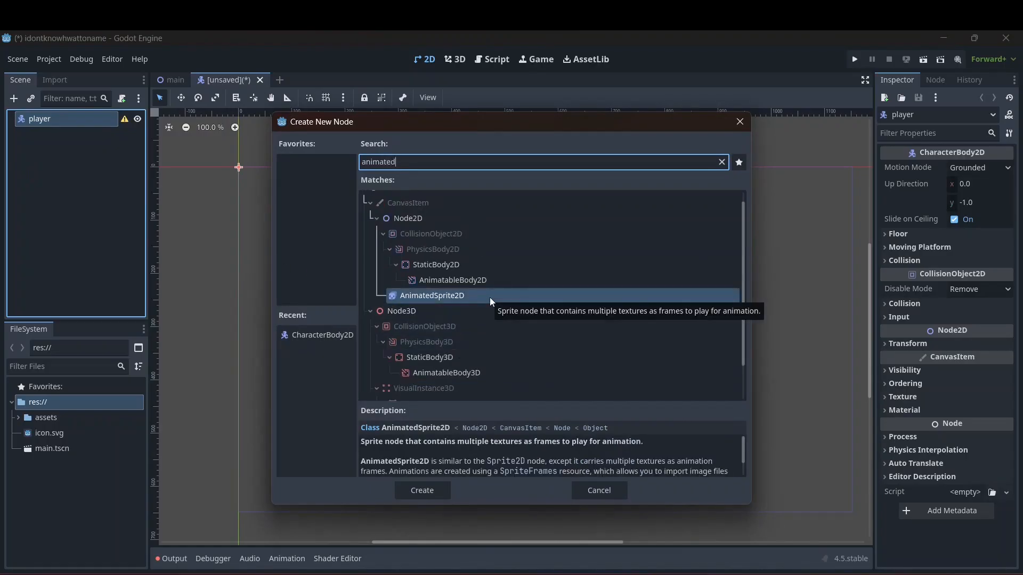
pyautogui.doubleClick(411, 300)
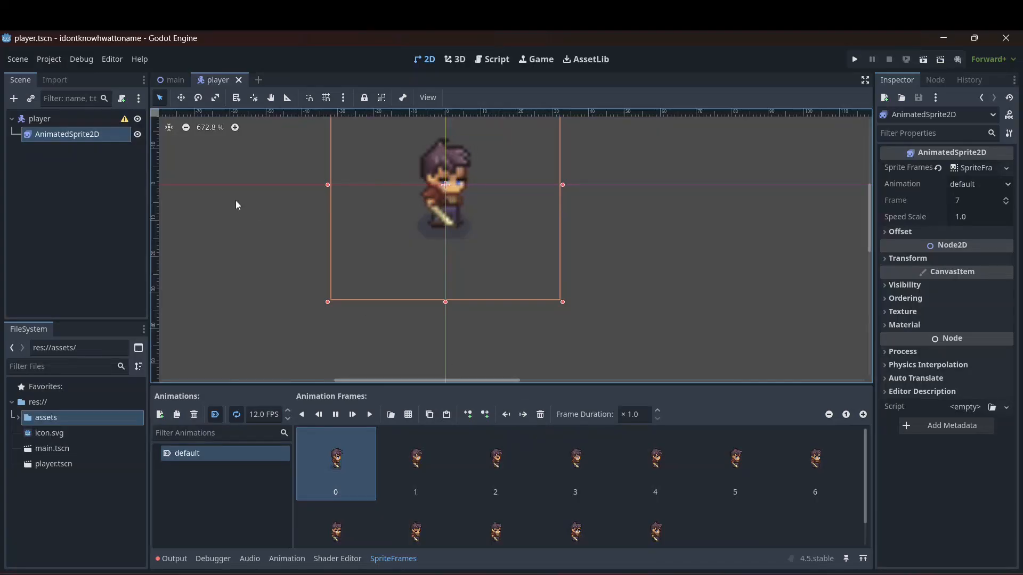
# - Look through the General and Input Map pages of the project settings
pyautogui.click(49, 59)
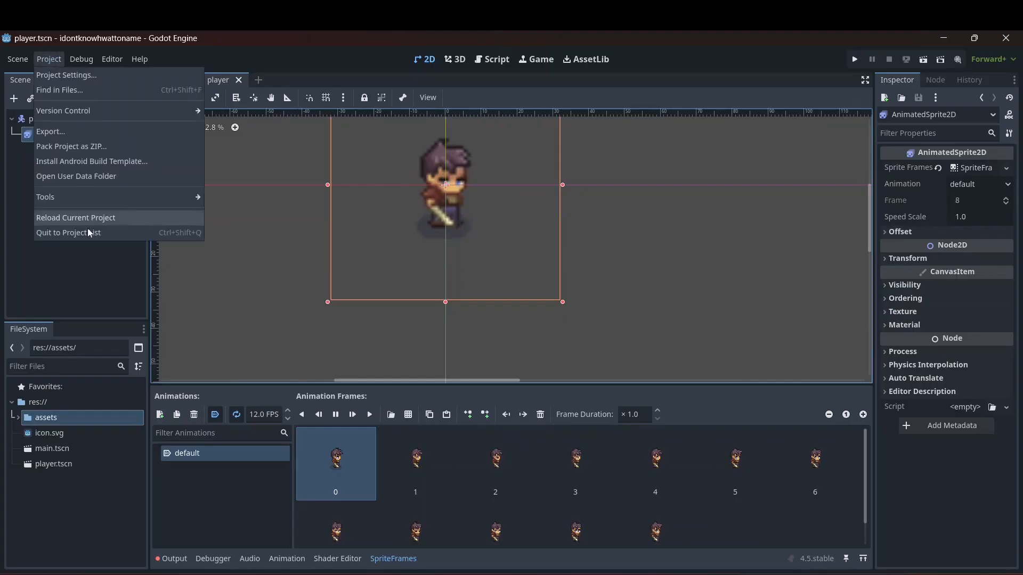
pyautogui.click(59, 79)
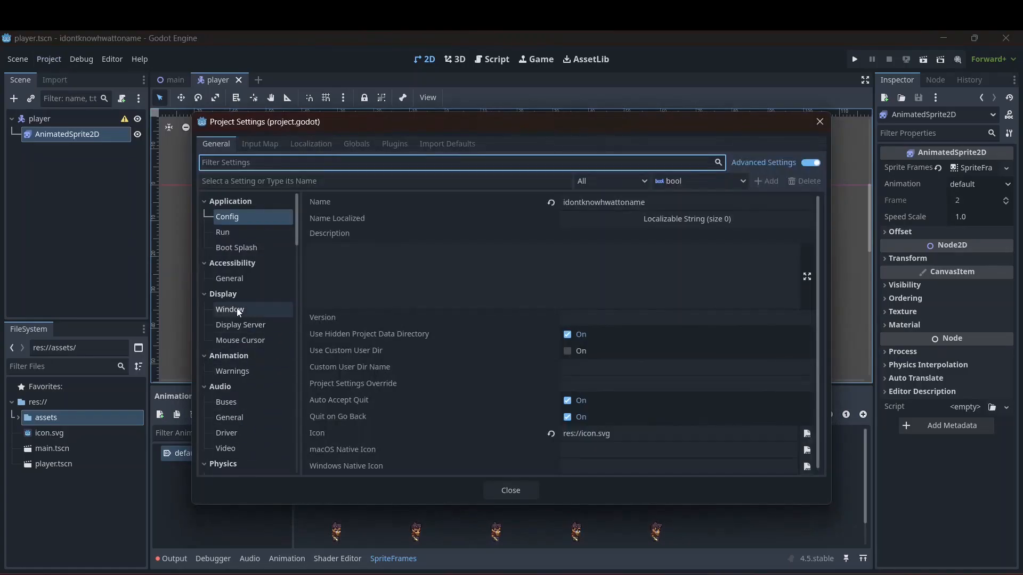
pyautogui.scroll(-5, 243, 360)
pyautogui.scroll(-6, 243, 360)
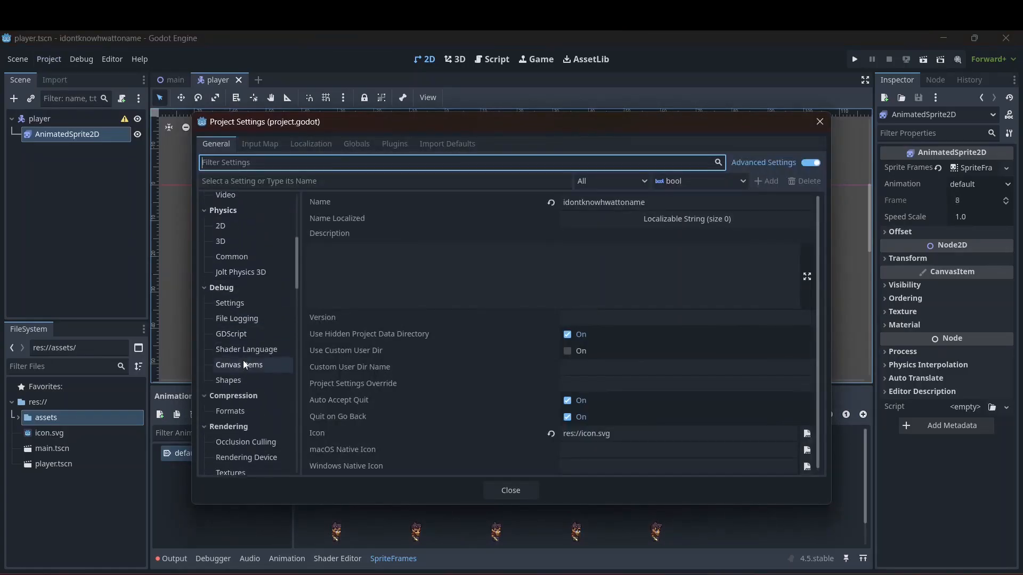
pyautogui.click(247, 150)
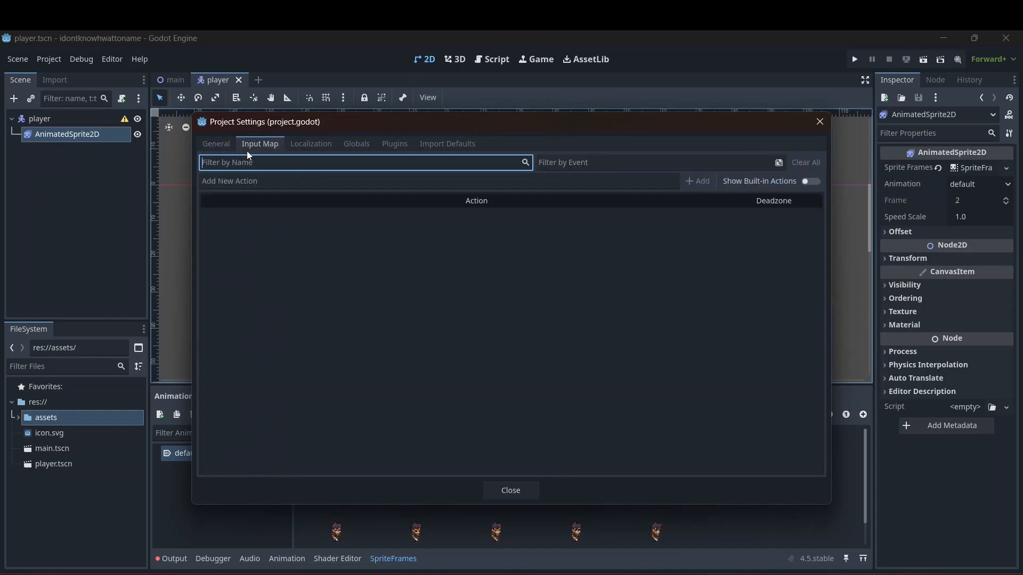
pyautogui.click(217, 142)
pyautogui.scroll(10, 224, 296)
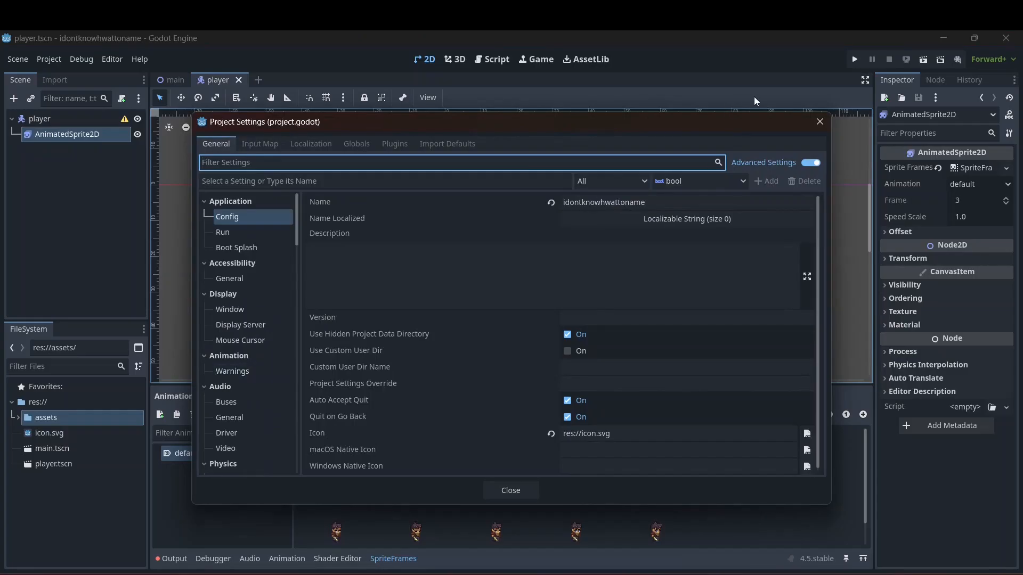
pyautogui.click(820, 121)
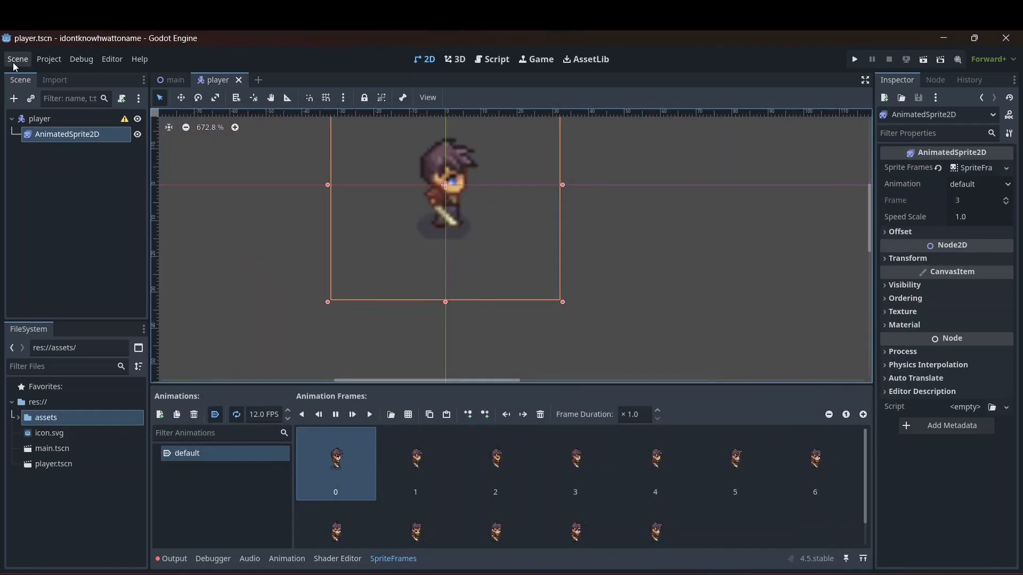
# - Look through the project settings' Display Window and Display Server pages and the full list of setting categories
pyautogui.click(15, 61)
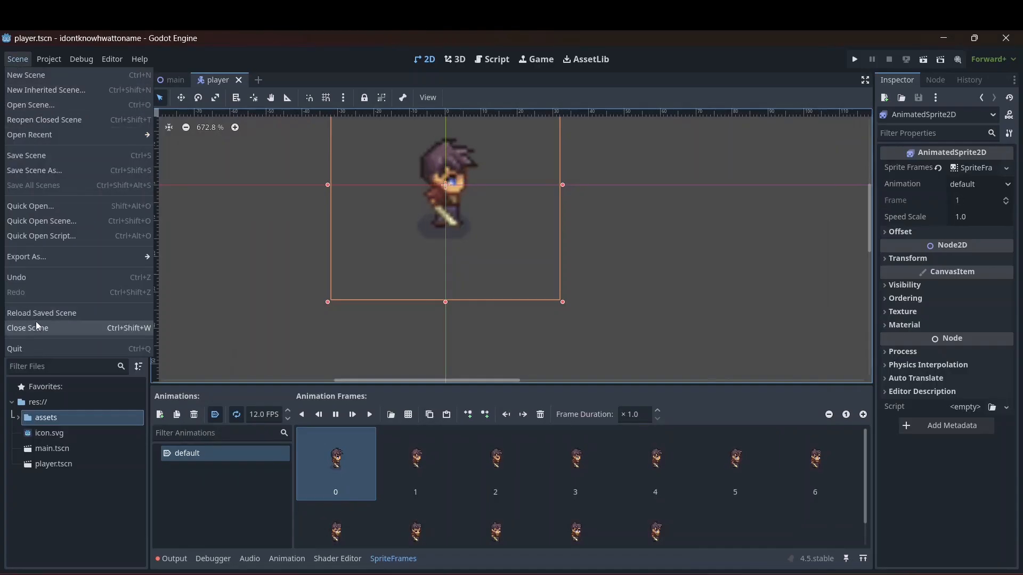
pyautogui.click(277, 204)
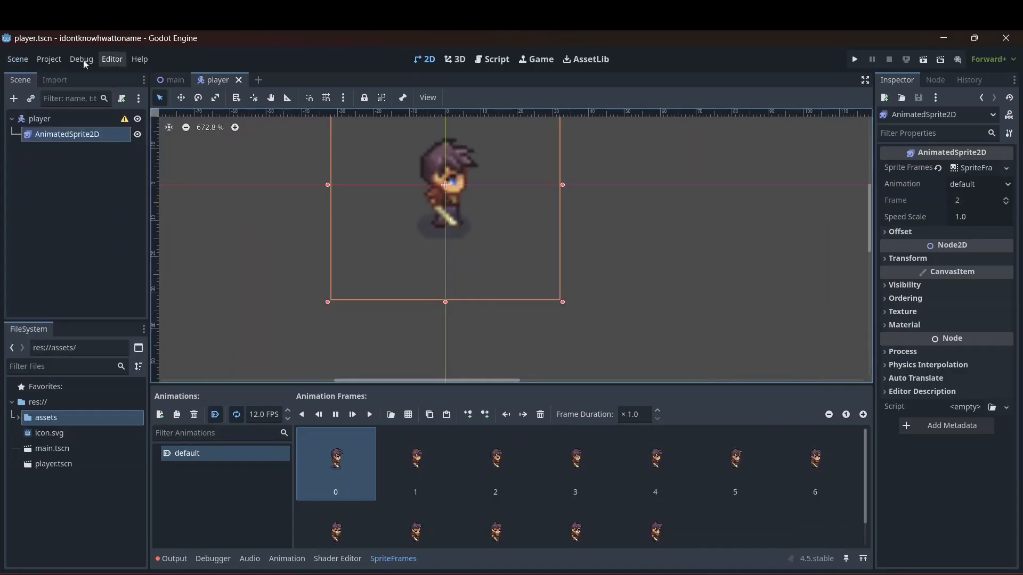
pyautogui.click(52, 58)
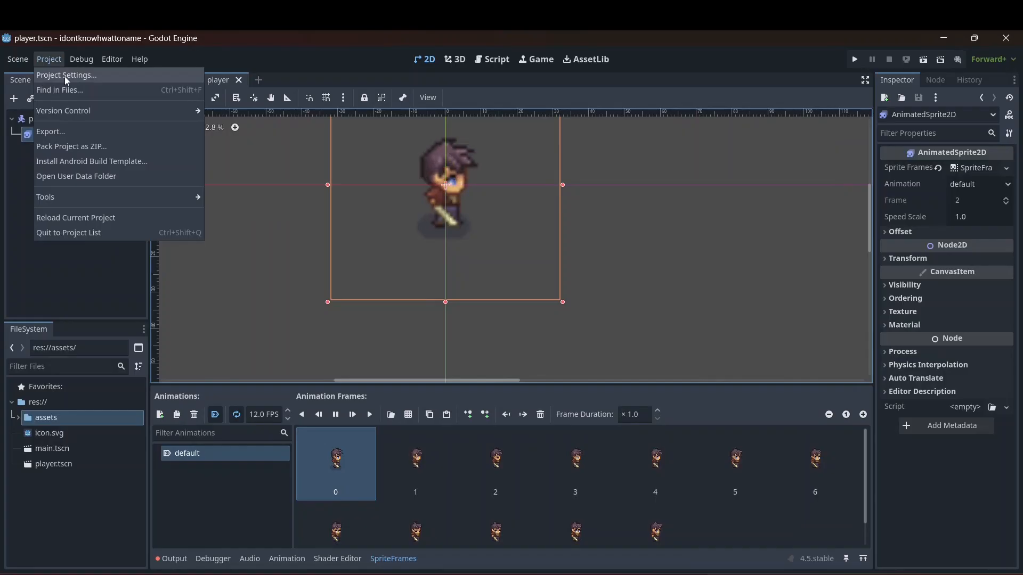
pyautogui.click(65, 76)
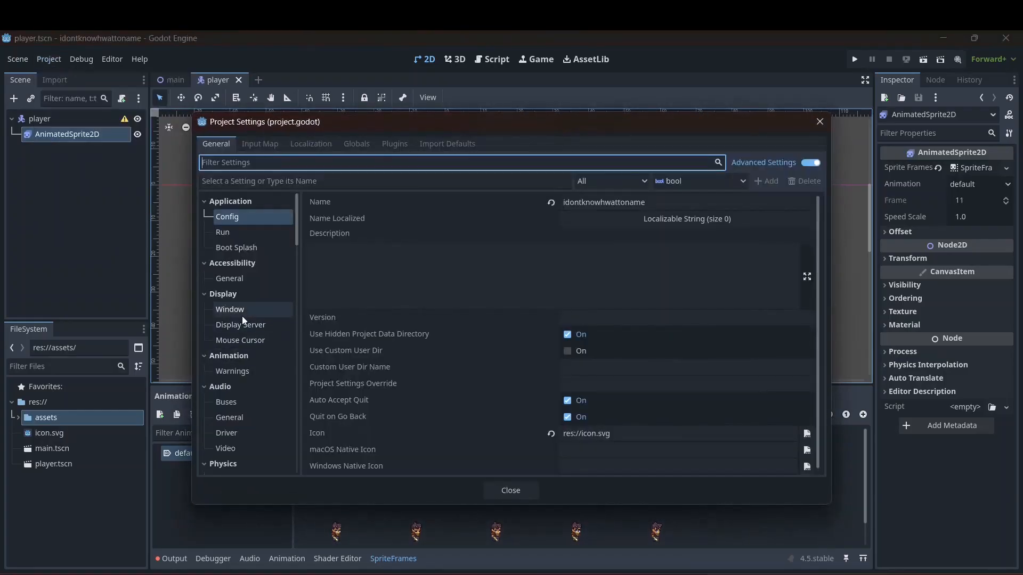
pyautogui.click(241, 315)
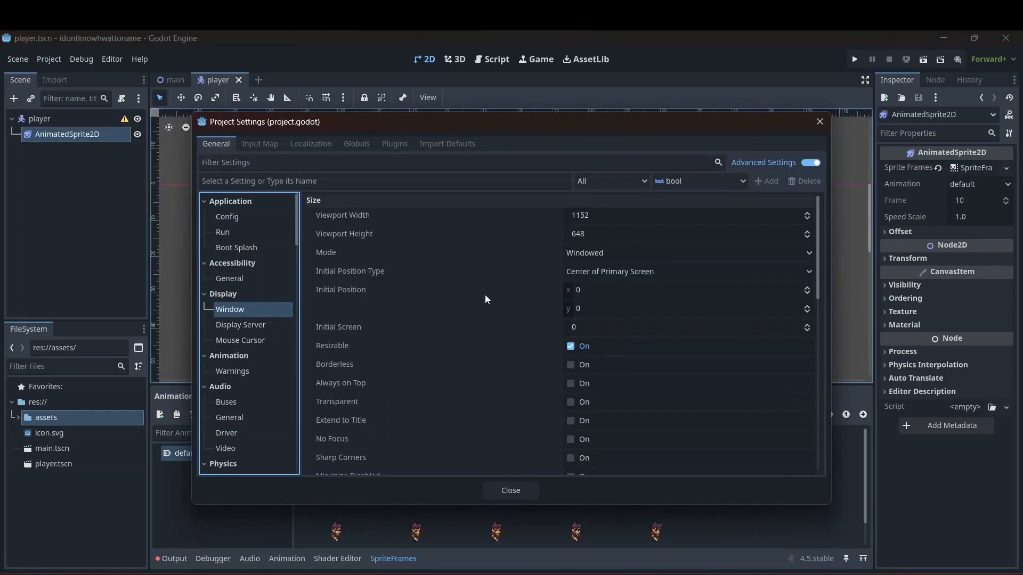
pyautogui.scroll(-8, 485, 296)
pyautogui.scroll(-3, 418, 443)
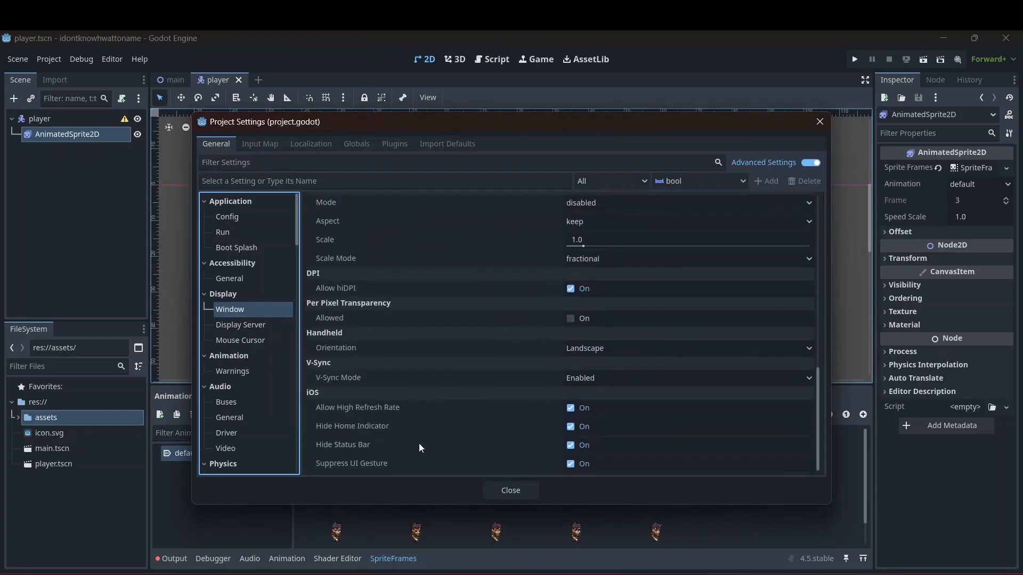
pyautogui.click(263, 326)
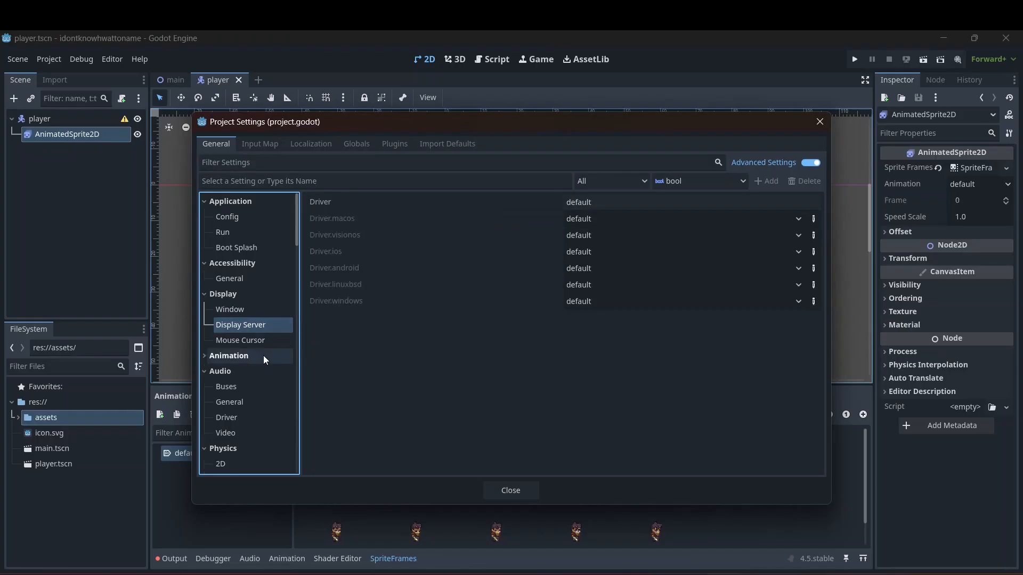
pyautogui.scroll(-8, 244, 418)
pyautogui.scroll(-6, 244, 417)
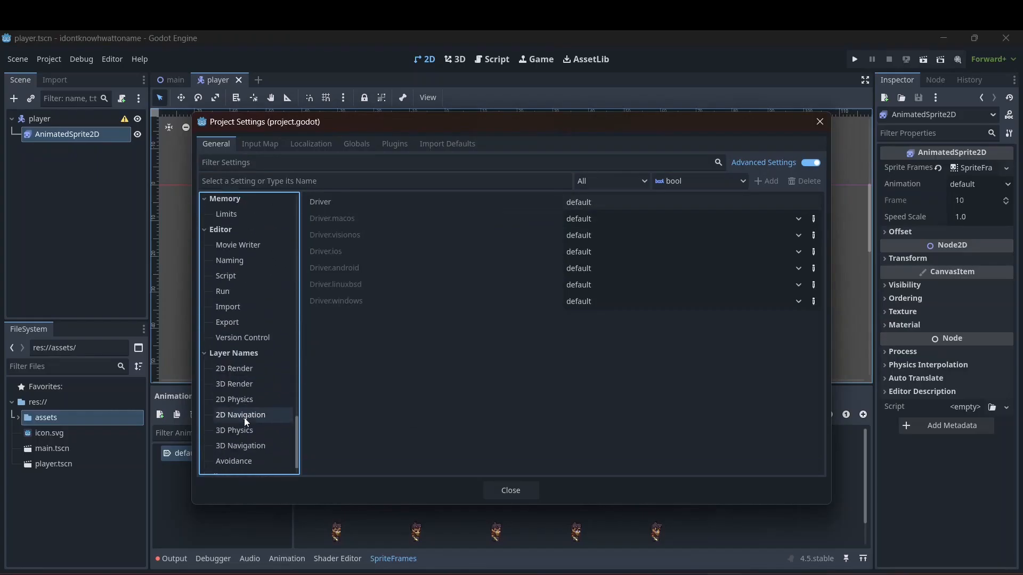
pyautogui.scroll(-1, 259, 291)
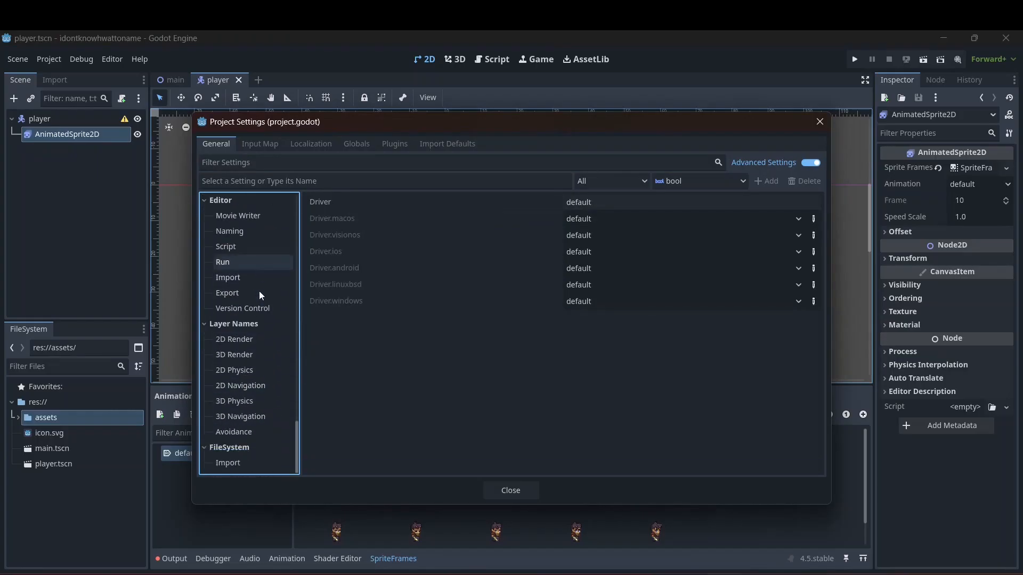
pyautogui.scroll(1, 246, 372)
pyautogui.scroll(3, 245, 372)
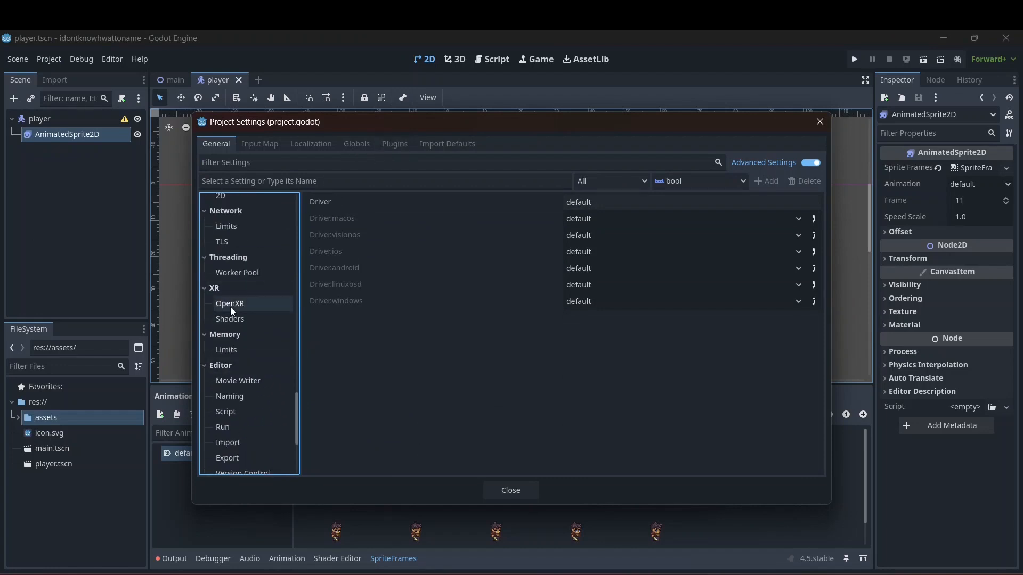
pyautogui.scroll(2, 230, 307)
pyautogui.scroll(5, 231, 309)
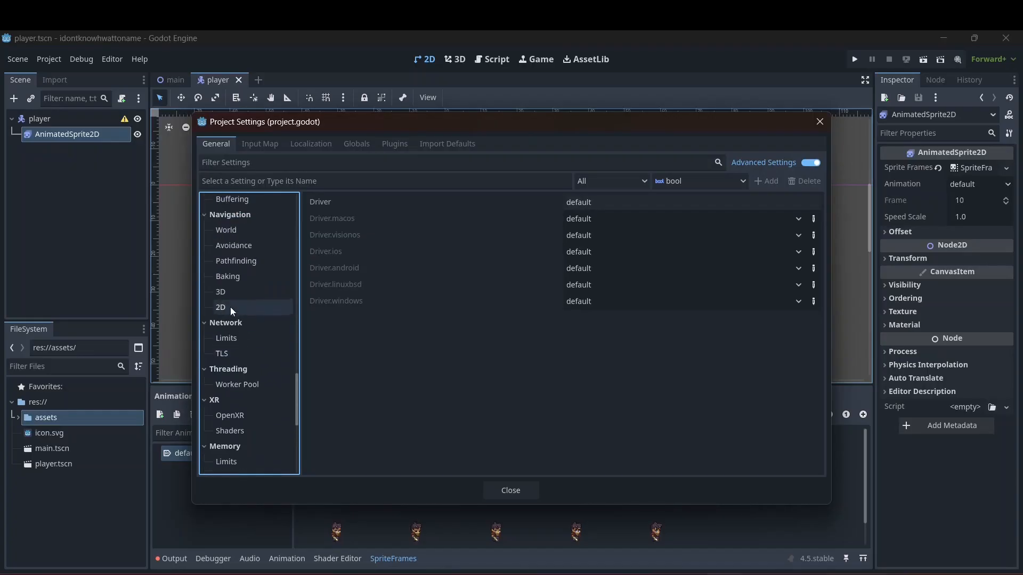
pyautogui.scroll(8, 248, 268)
pyautogui.scroll(5, 247, 270)
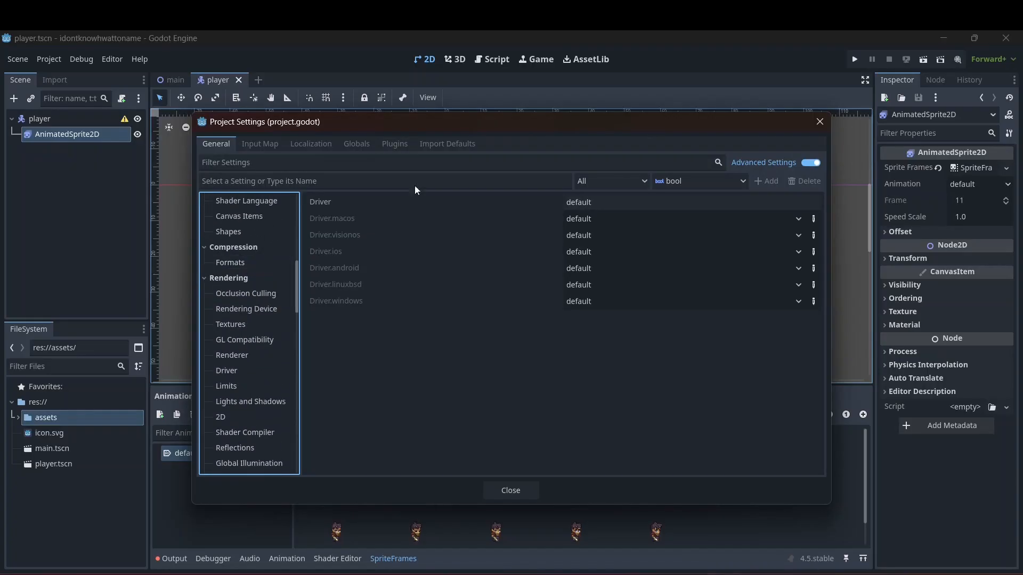
pyautogui.click(820, 122)
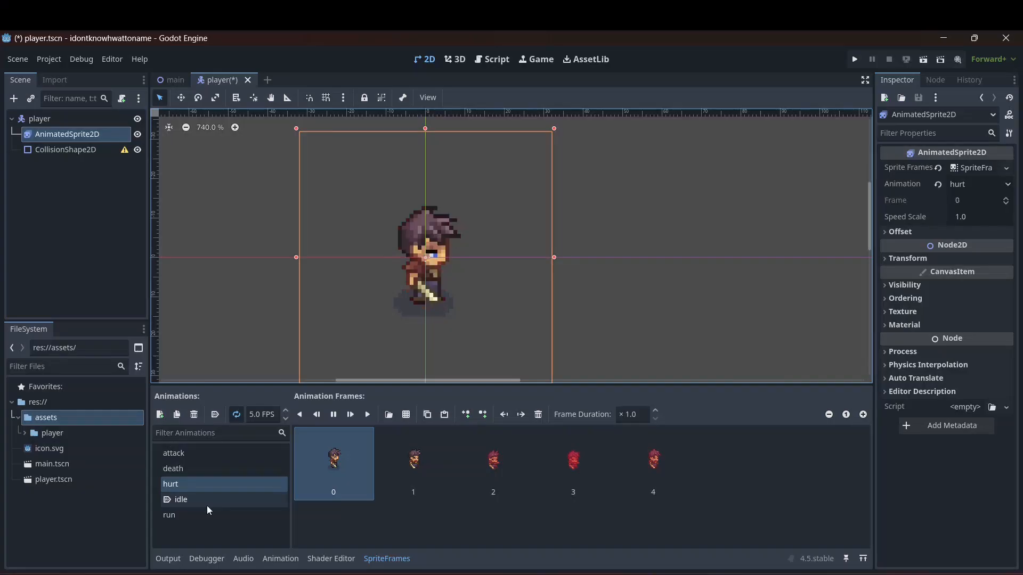
# - Switch the player sprite to its idle animation and give the CollisionShape2D node a new CapsuleShape2D
pyautogui.click(206, 503)
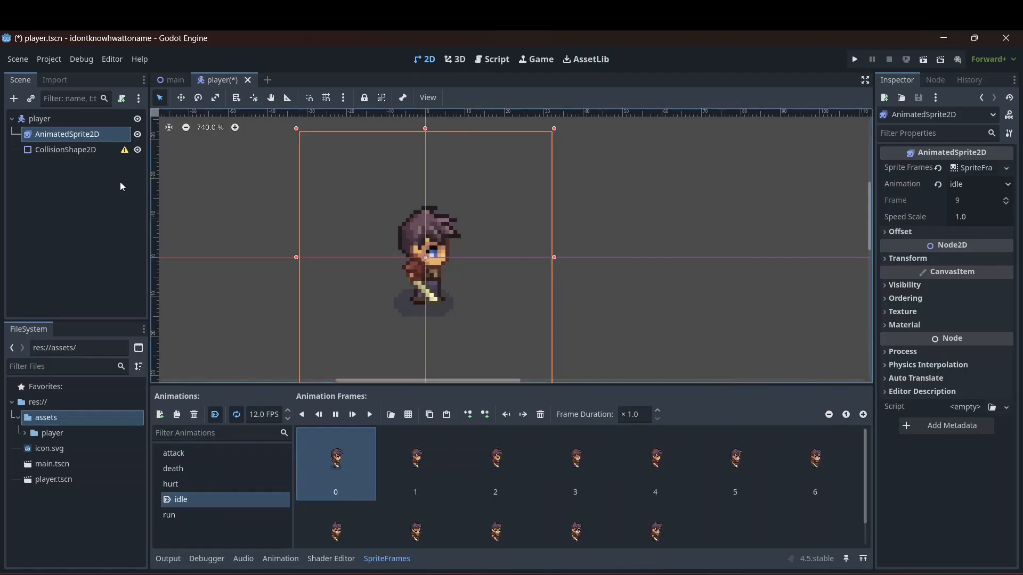
pyautogui.click(72, 148)
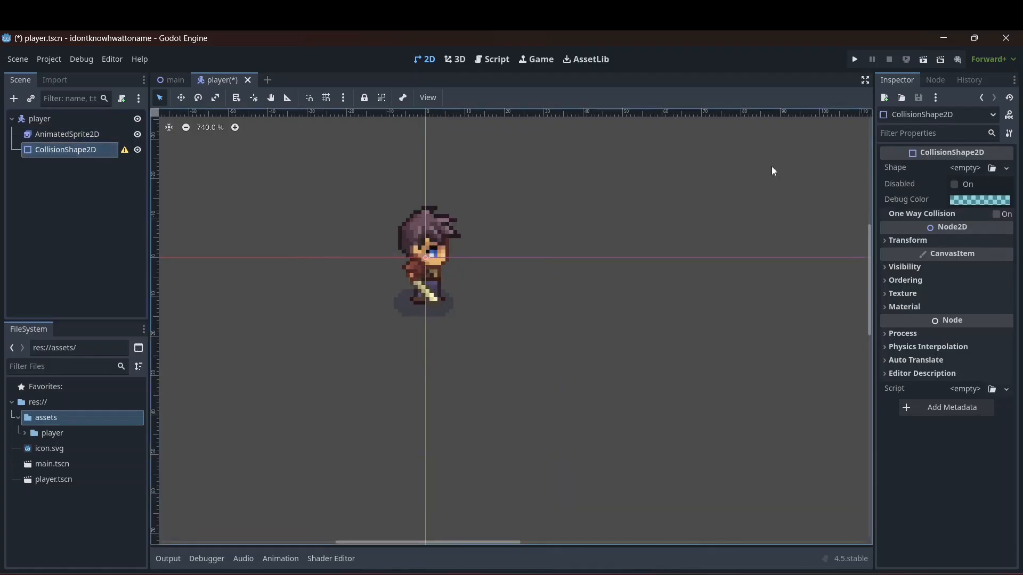
pyautogui.click(966, 169)
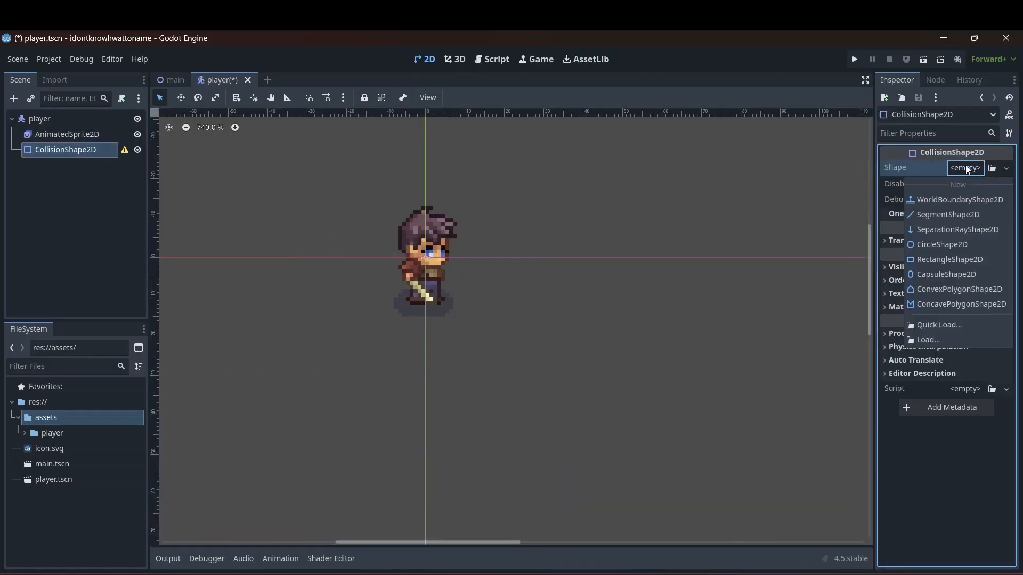
pyautogui.click(930, 273)
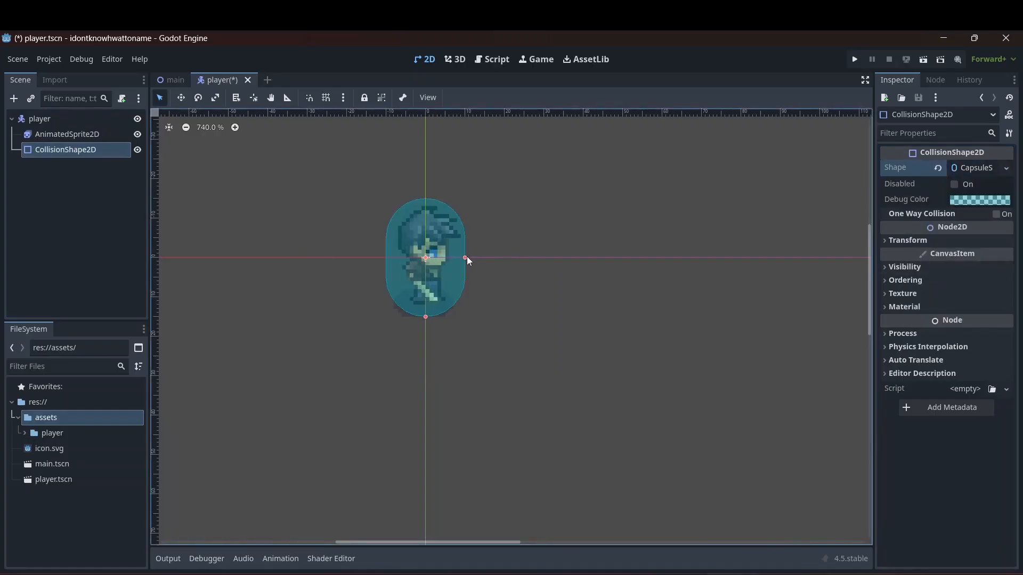
# - Shrink the collision capsule's radius and height and position it over the character's lower head and body
pyautogui.moveTo(465, 258); pyautogui.dragTo(446, 260)
pyautogui.moveTo(425, 317); pyautogui.dragTo(426, 272)
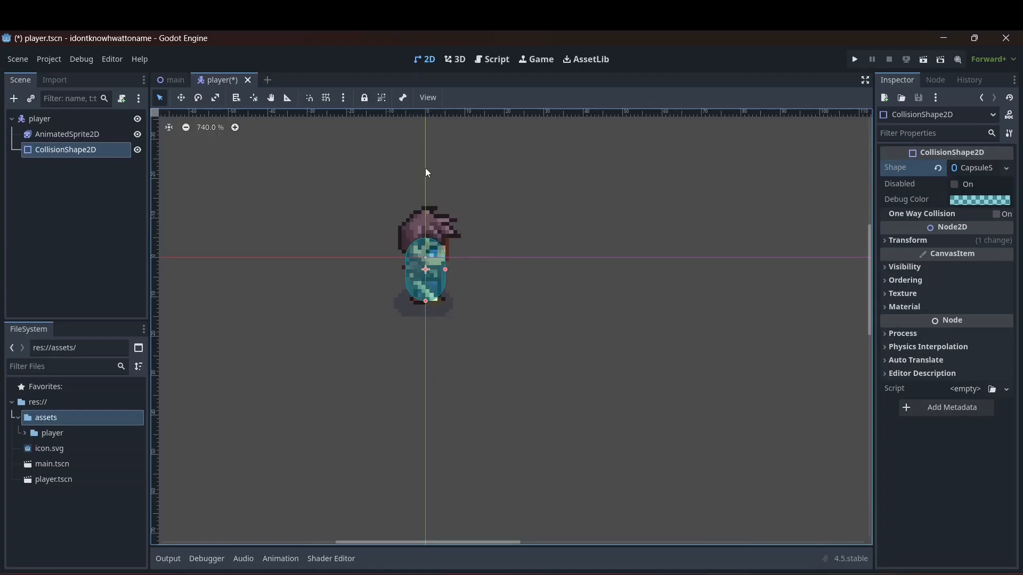
pyautogui.moveTo(425, 168)
pyautogui.mouseDown()
pyautogui.moveTo(421, 210)
pyautogui.moveTo(424, 167)
pyautogui.mouseUp()
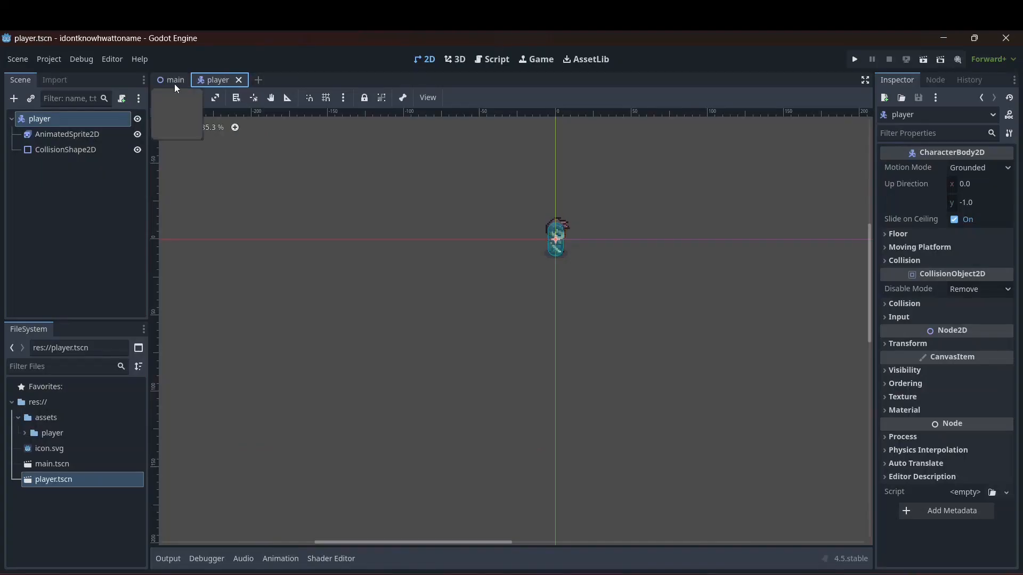
# - Add a Camera2D node as a child of the player instance in the main scene
pyautogui.click(170, 81)
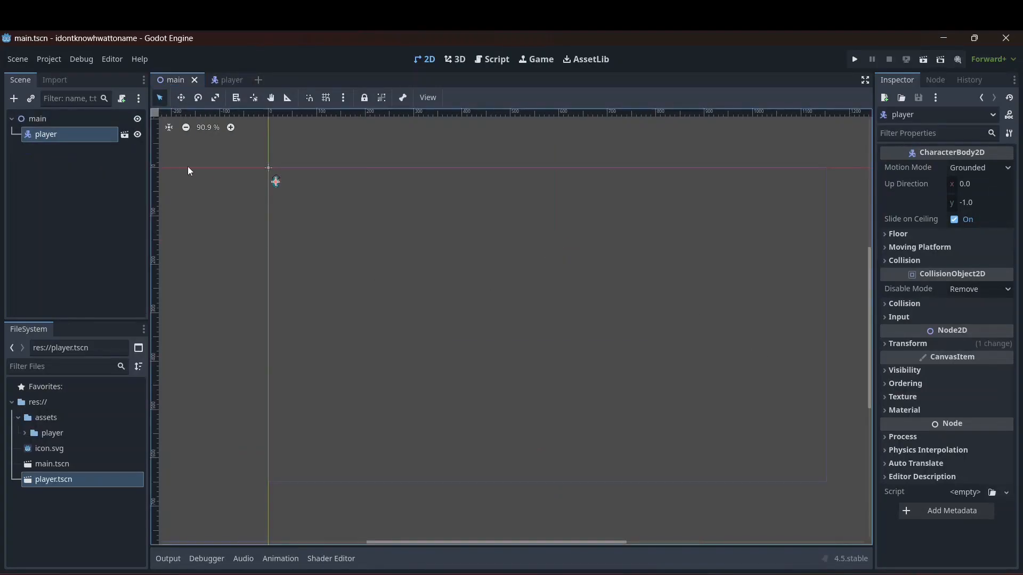
pyautogui.rightClick(41, 130)
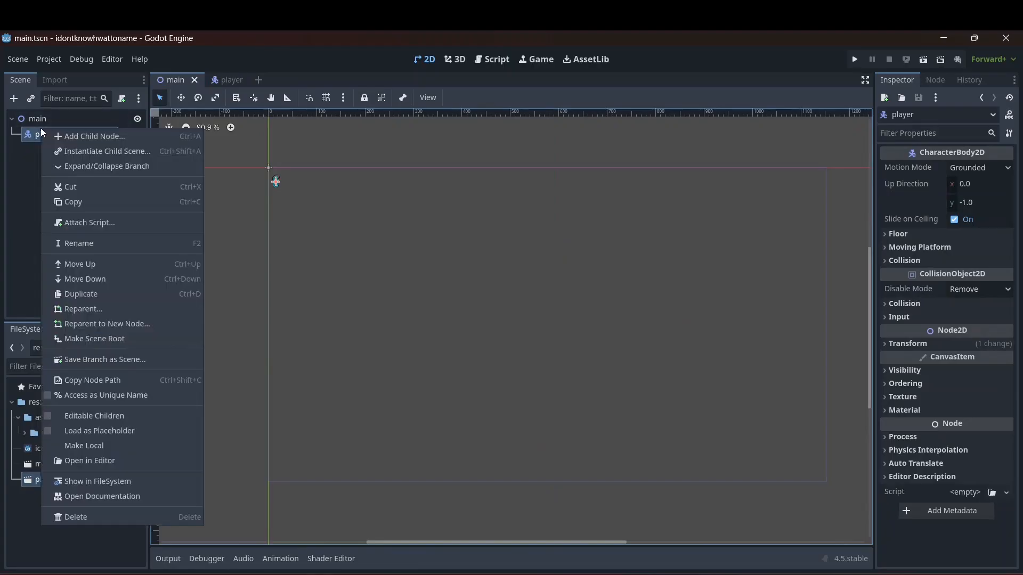
pyautogui.click(57, 136)
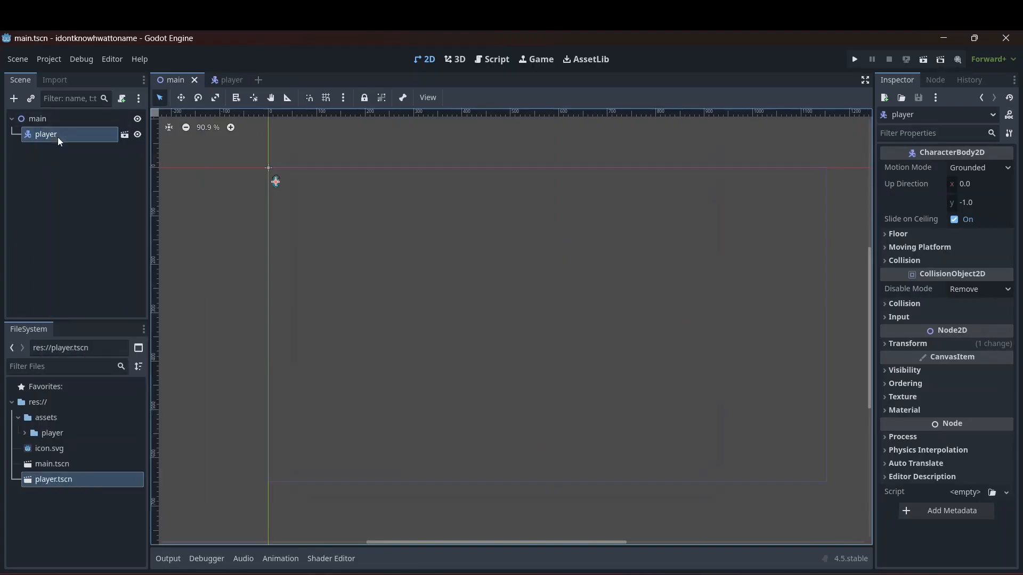
pyautogui.write('came')
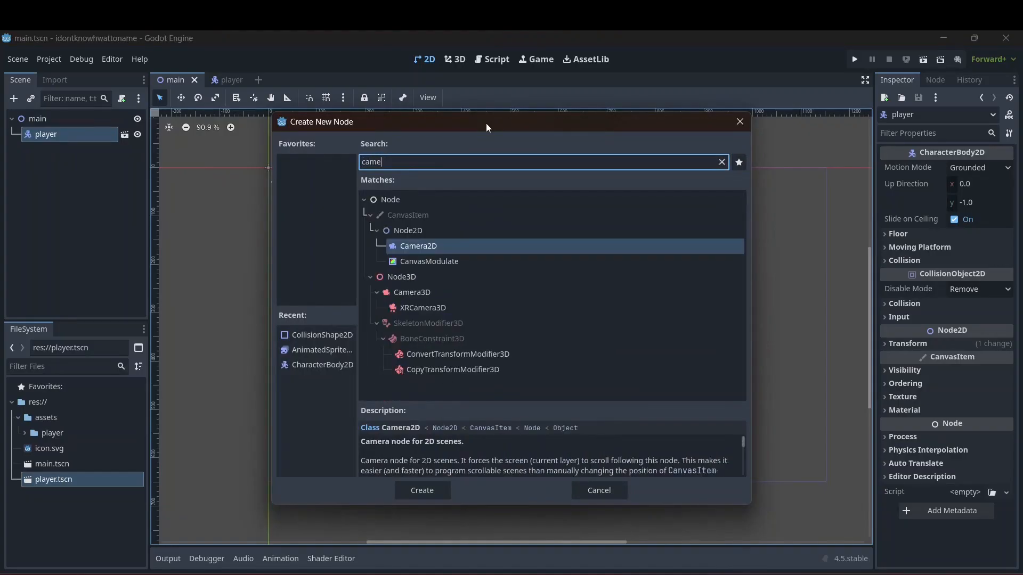
pyautogui.press('Return')
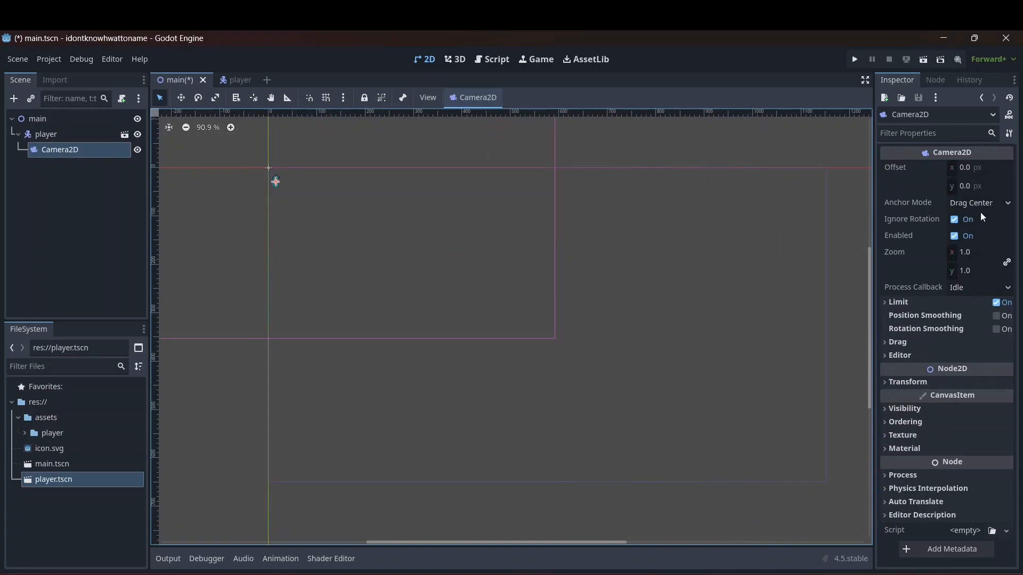
# - Set the Camera2D zoom to 2 on both axes and check the camera frame around the player
pyautogui.click(977, 254)
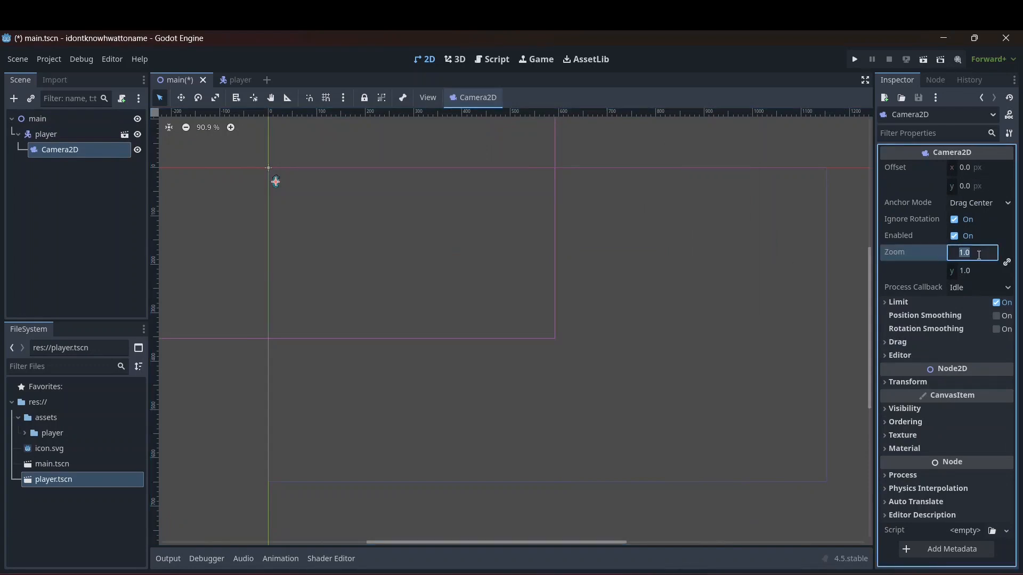
pyautogui.click(981, 271)
pyautogui.write('2')
pyautogui.press('Return')
pyautogui.scroll(-8, 414, 254)
pyautogui.scroll(18, 355, 216)
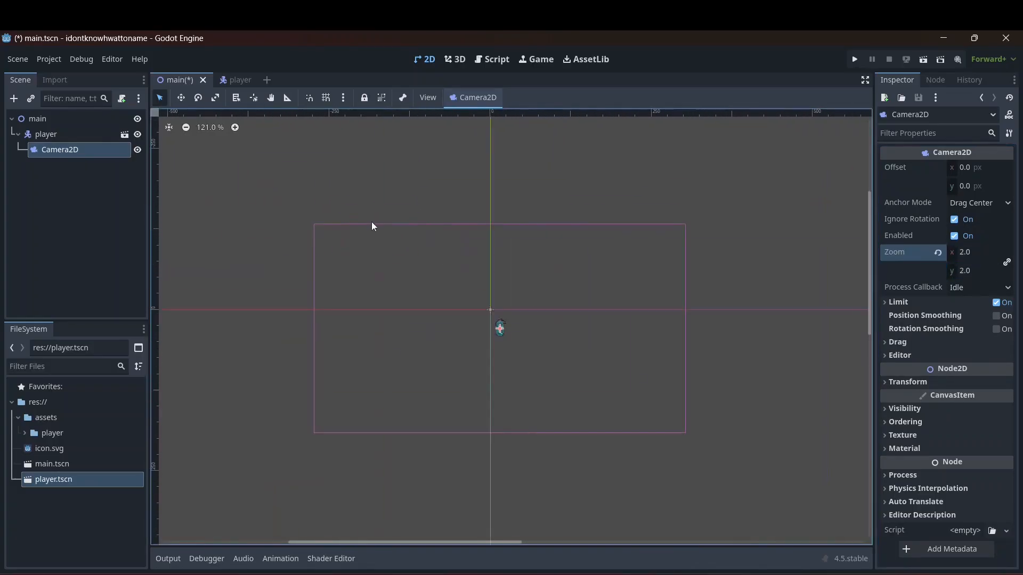
pyautogui.scroll(-12, 504, 335)
pyautogui.scroll(20, 504, 334)
pyautogui.scroll(-8, 504, 334)
pyautogui.scroll(3, 503, 334)
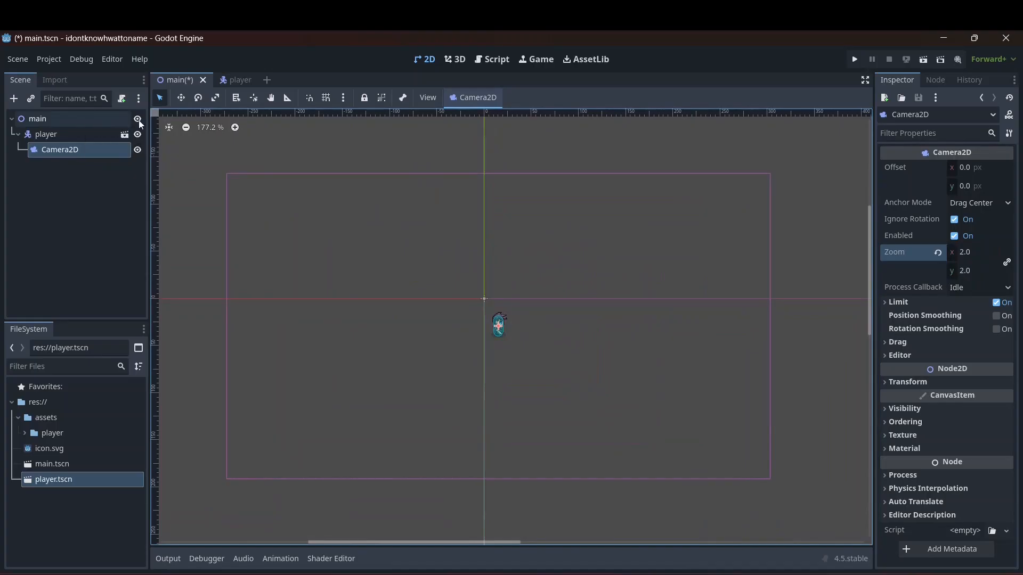
pyautogui.rightClick(33, 117)
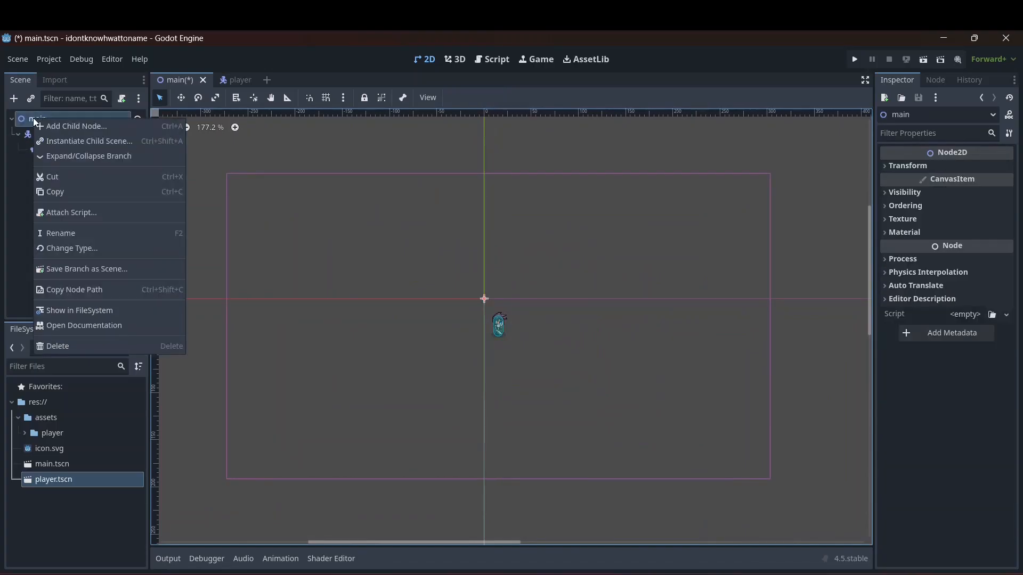
pyautogui.click(5, 188)
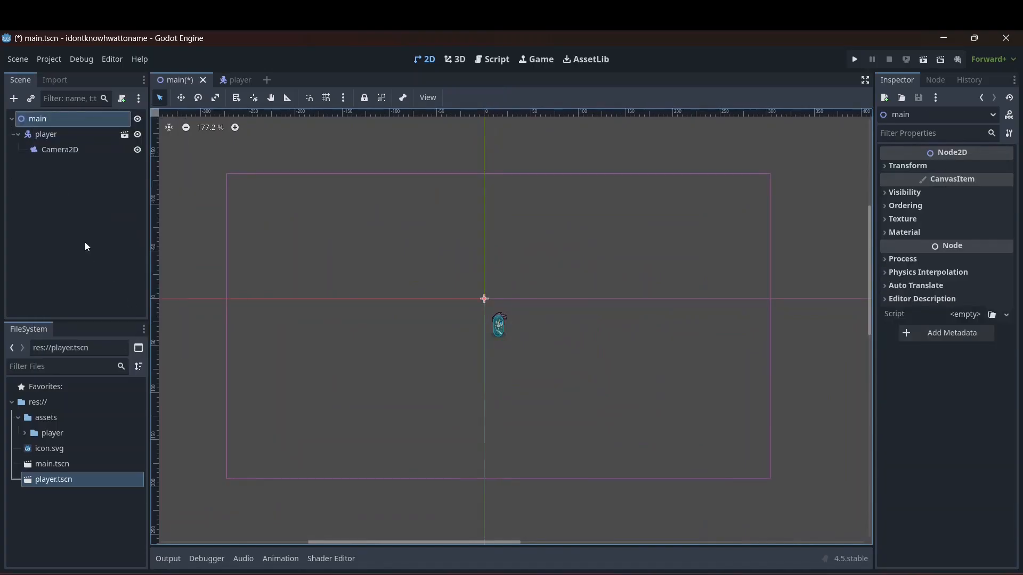
pyautogui.click(47, 134)
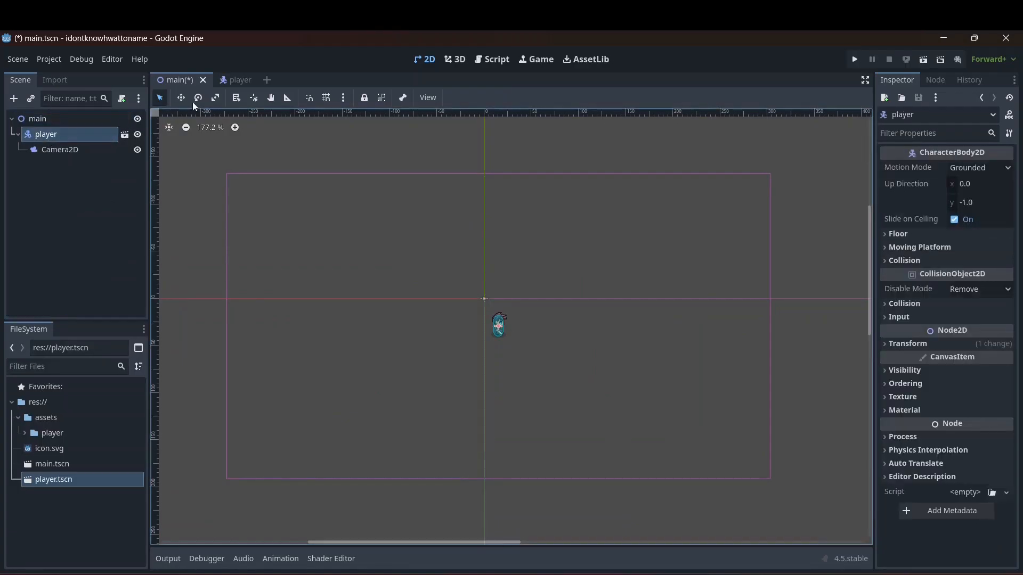
# - Attach a new GDScript res://player.gd with the CharacterBody2D: Basic Movement template to the player scene's root, then return to the 2D view
pyautogui.click(222, 79)
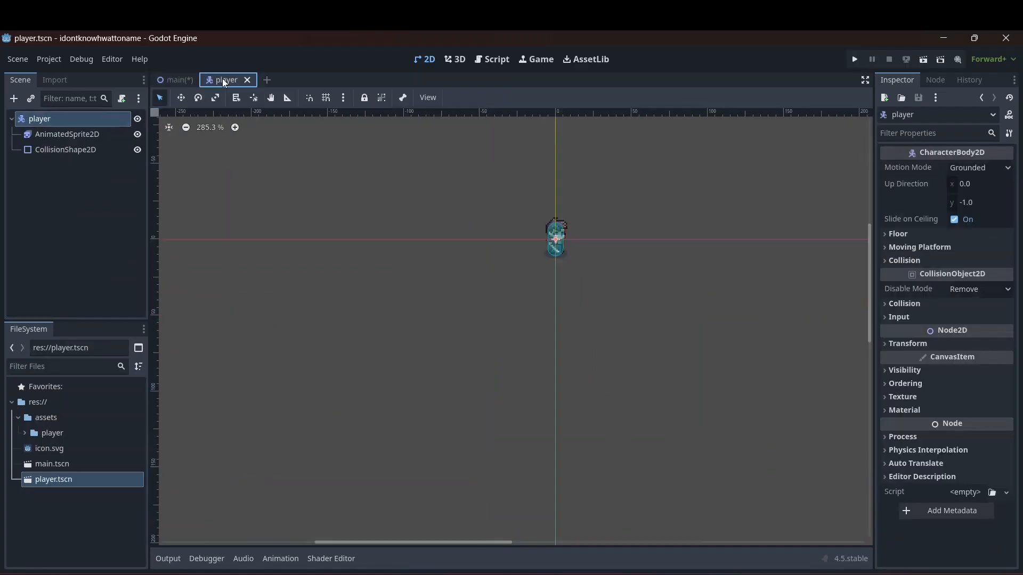
pyautogui.click(955, 494)
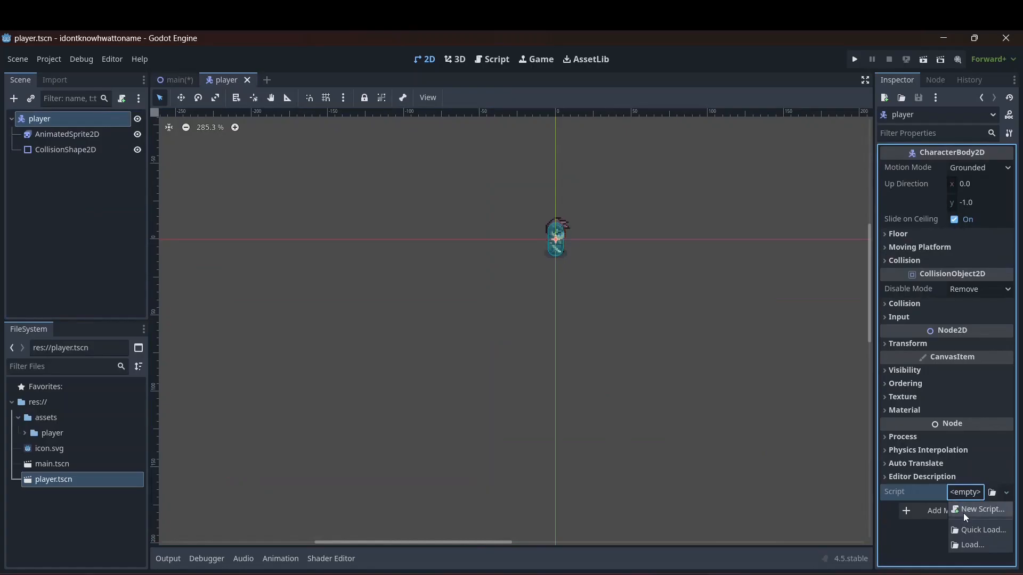
pyautogui.click(964, 509)
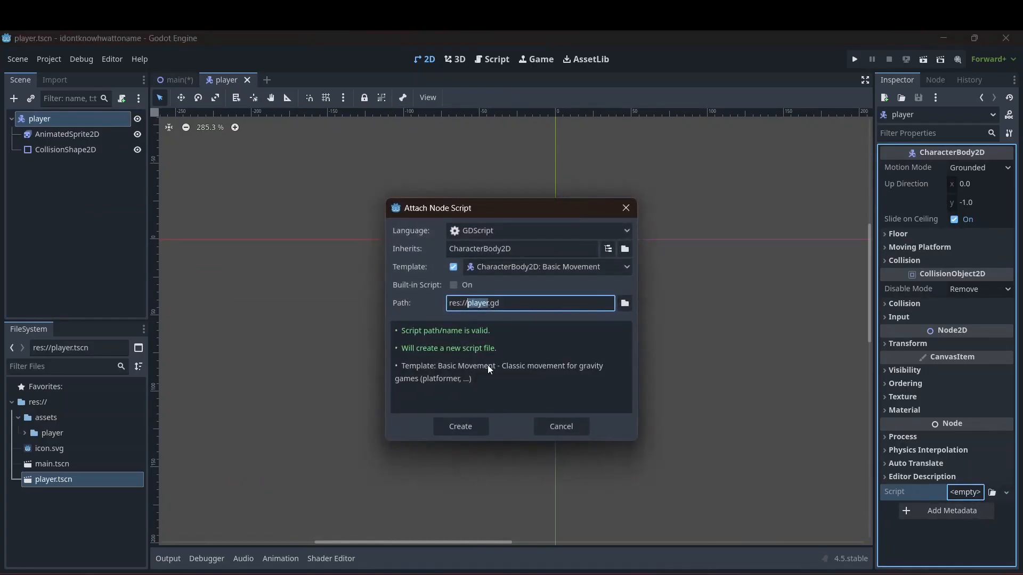
pyautogui.click(470, 423)
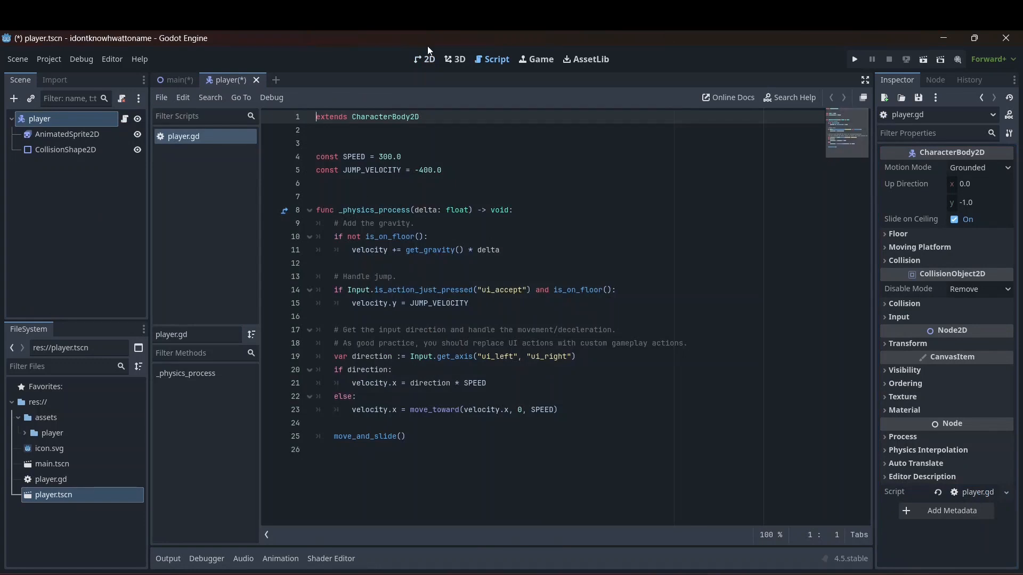
pyautogui.click(421, 59)
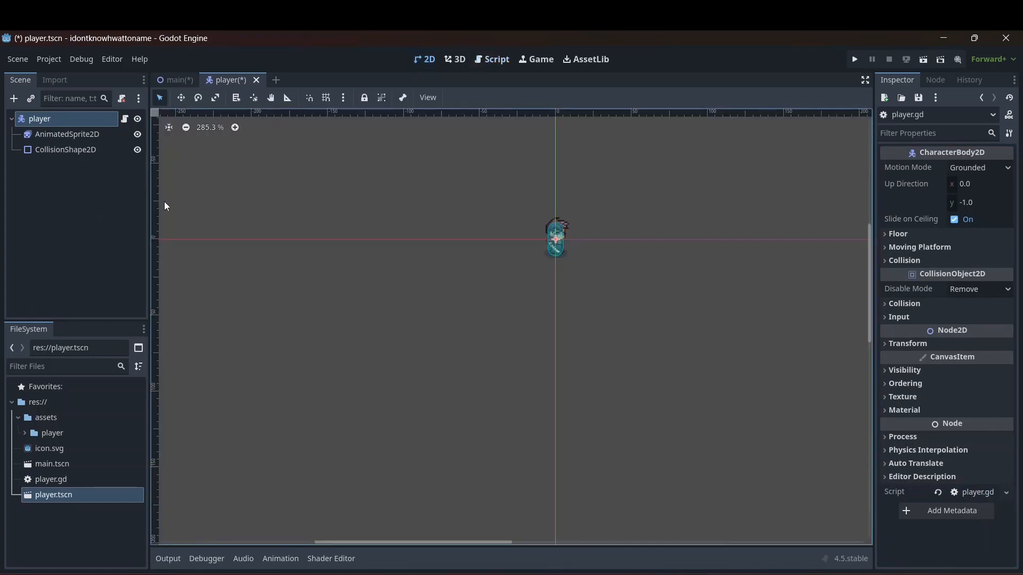
# - Save the player scene and add a Camera2D node as a child of the player instance in the main scene
pyautogui.hotkey('ctrl', 's')
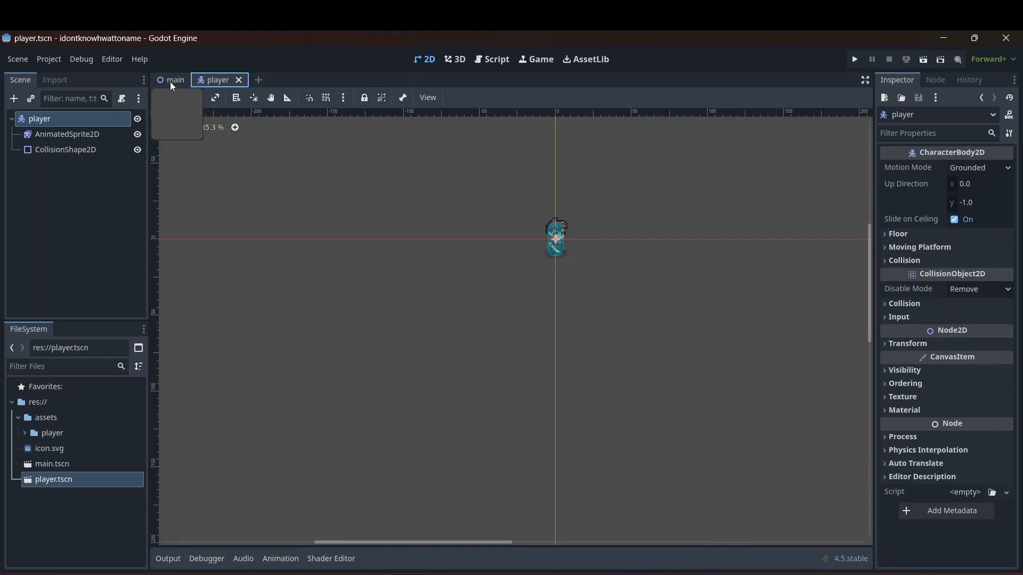
pyautogui.click(172, 80)
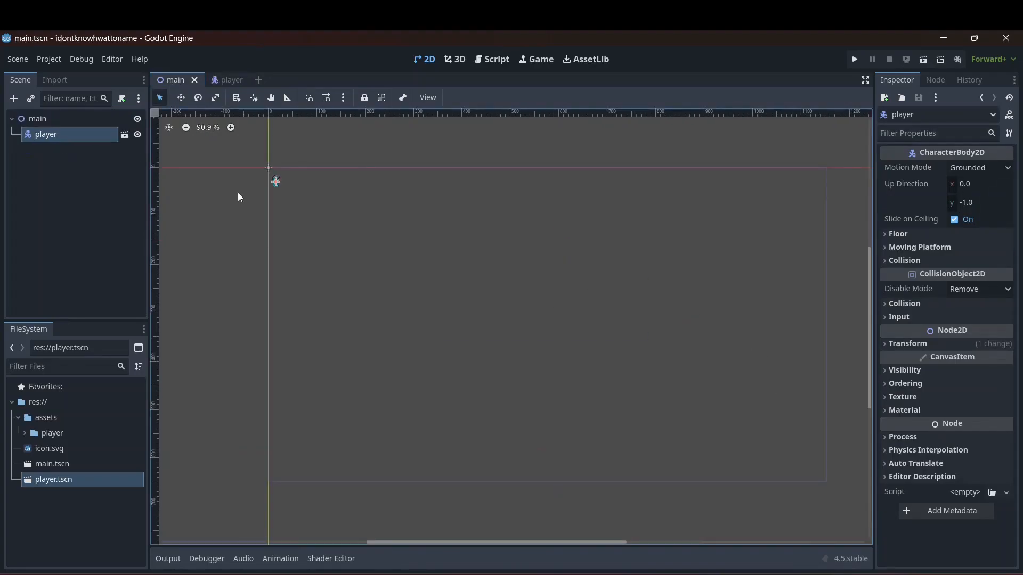
pyautogui.rightClick(42, 131)
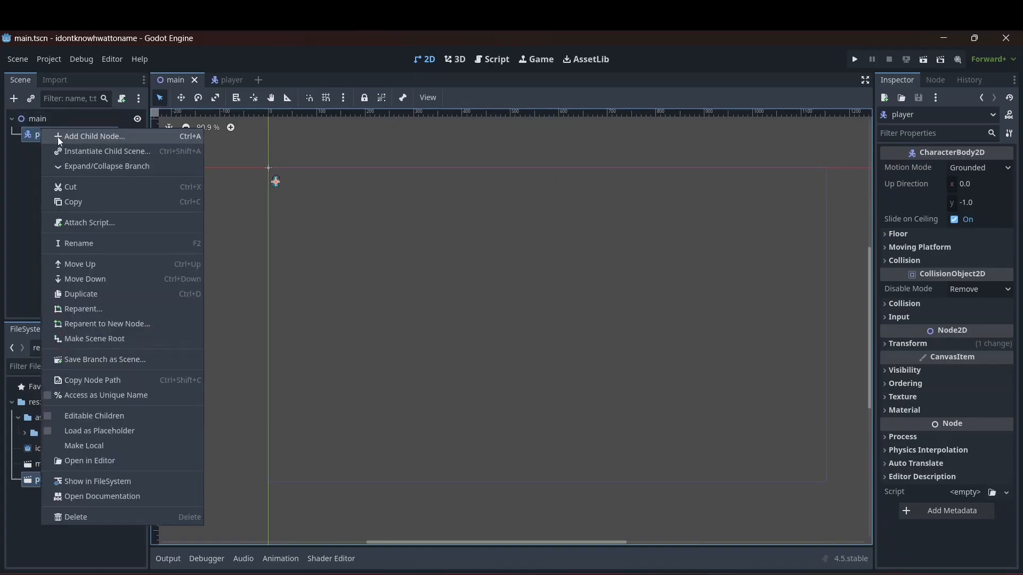
pyautogui.click(58, 137)
pyautogui.write('came')
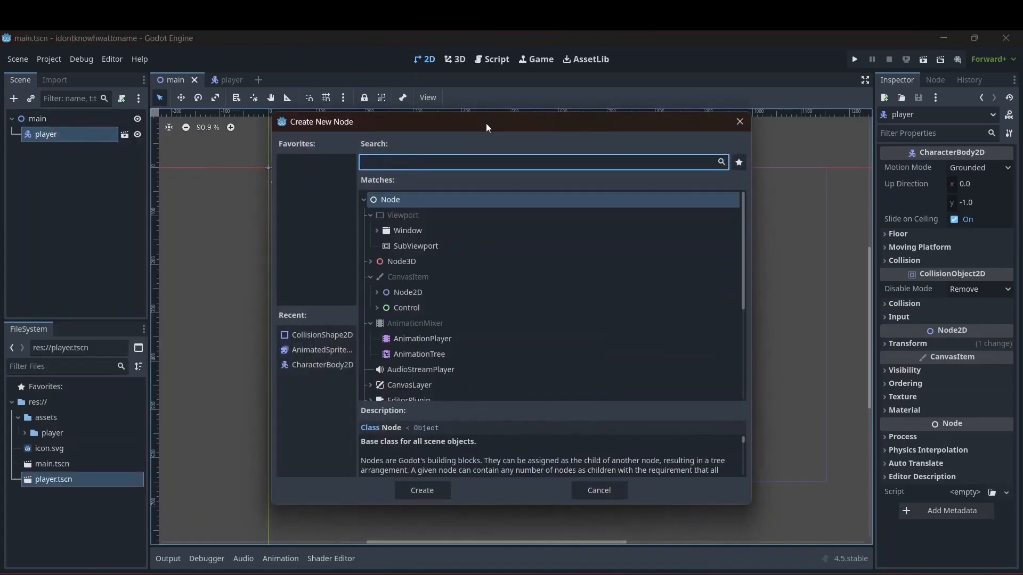
pyautogui.press('Return')
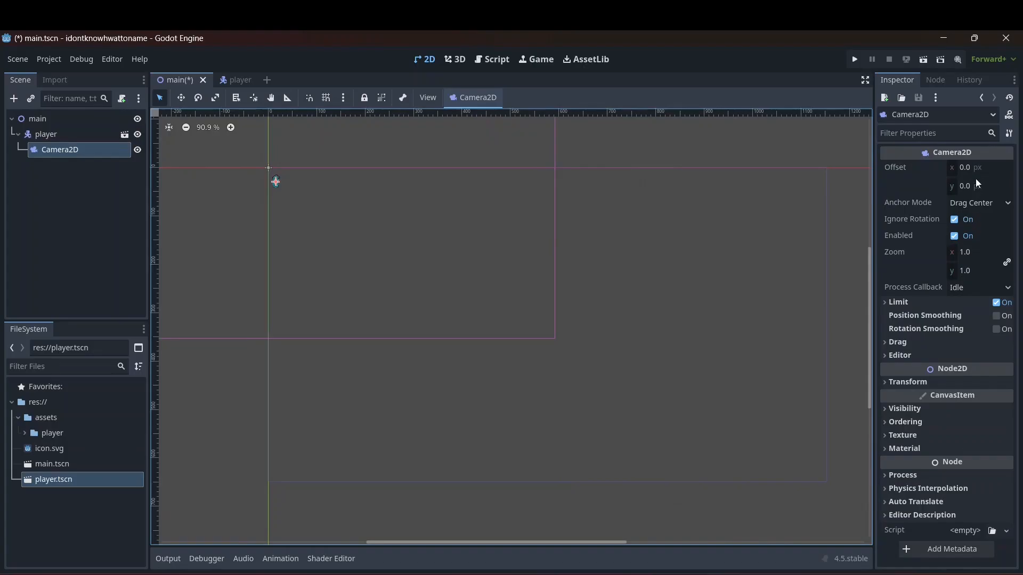
# - Set the Camera2D zoom to 2 on both axes and inspect the camera frame around the player
pyautogui.click(978, 255)
pyautogui.write('2')
pyautogui.click(980, 270)
pyautogui.write('2')
pyautogui.press('Return')
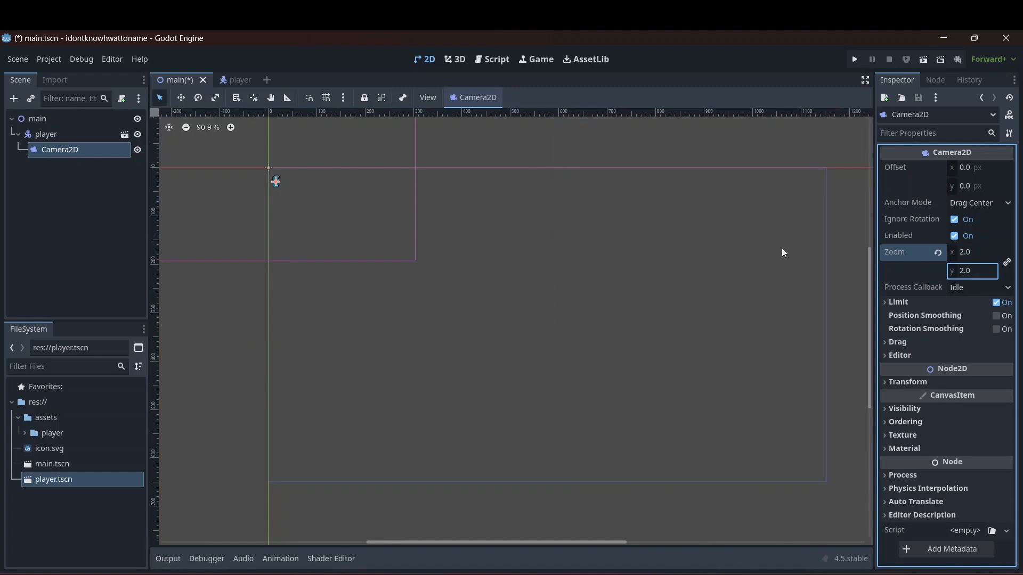
pyautogui.scroll(-6, 414, 254)
pyautogui.scroll(7, 356, 217)
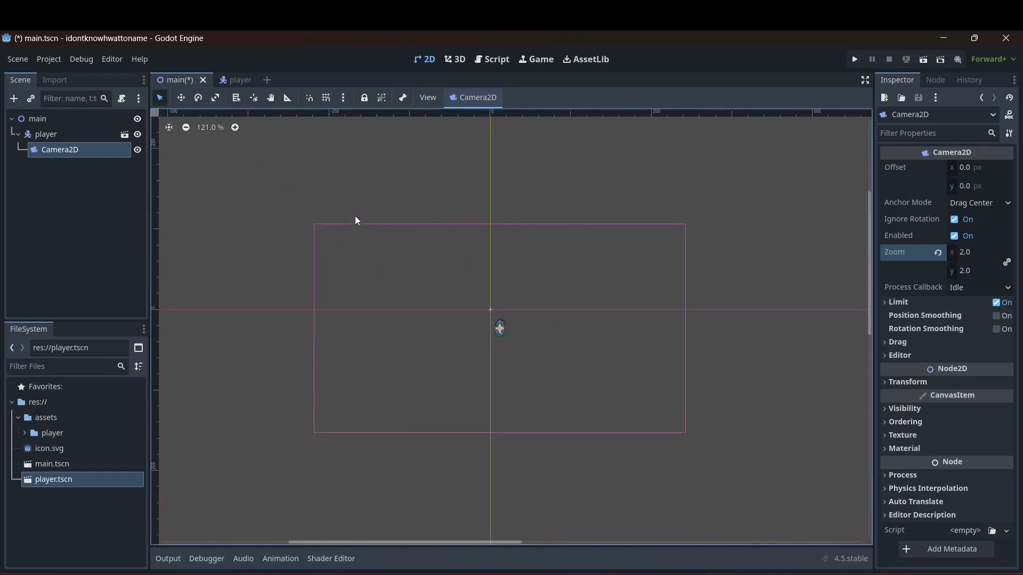
pyautogui.scroll(-5, 504, 335)
pyautogui.scroll(8, 504, 334)
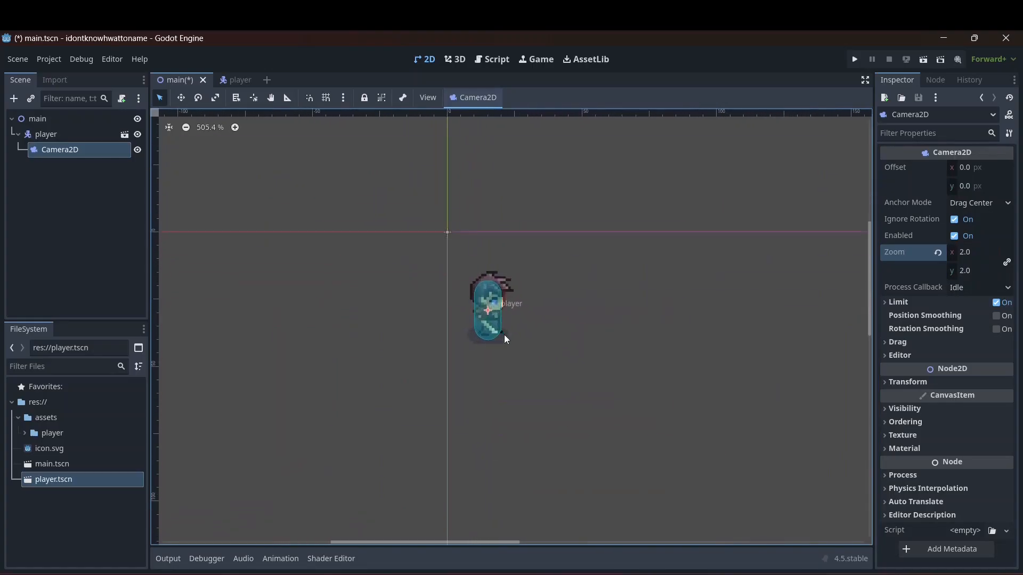
pyautogui.scroll(-4, 504, 334)
pyautogui.scroll(3, 504, 334)
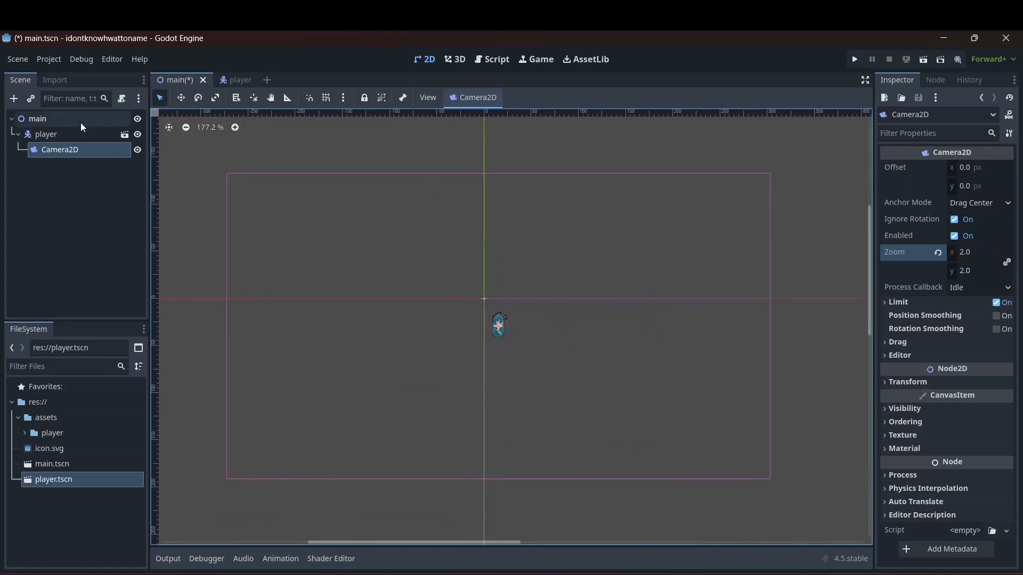
# - Select the player instance in the main scene and switch to the player scene
pyautogui.rightClick(33, 117)
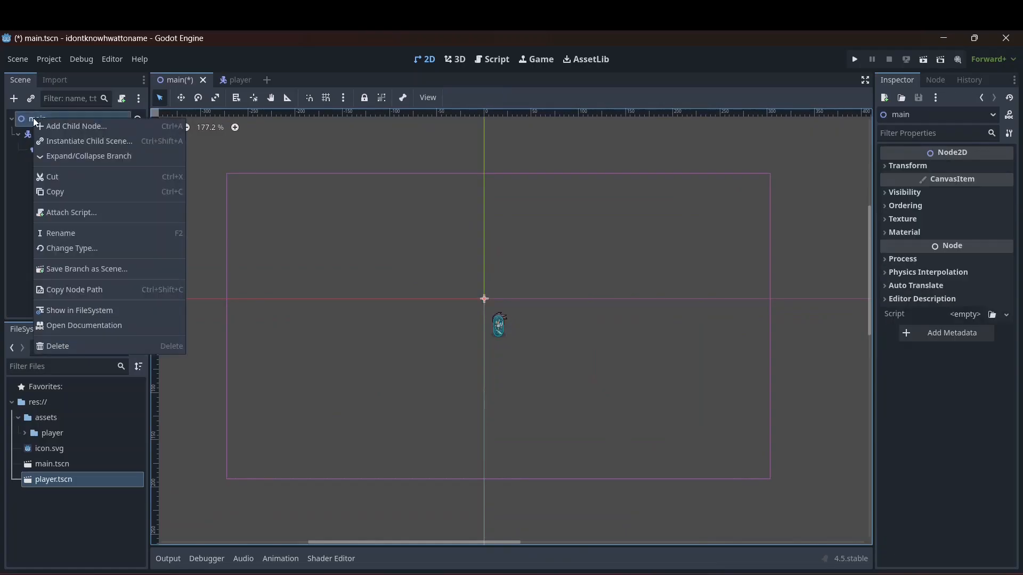
pyautogui.click(62, 181)
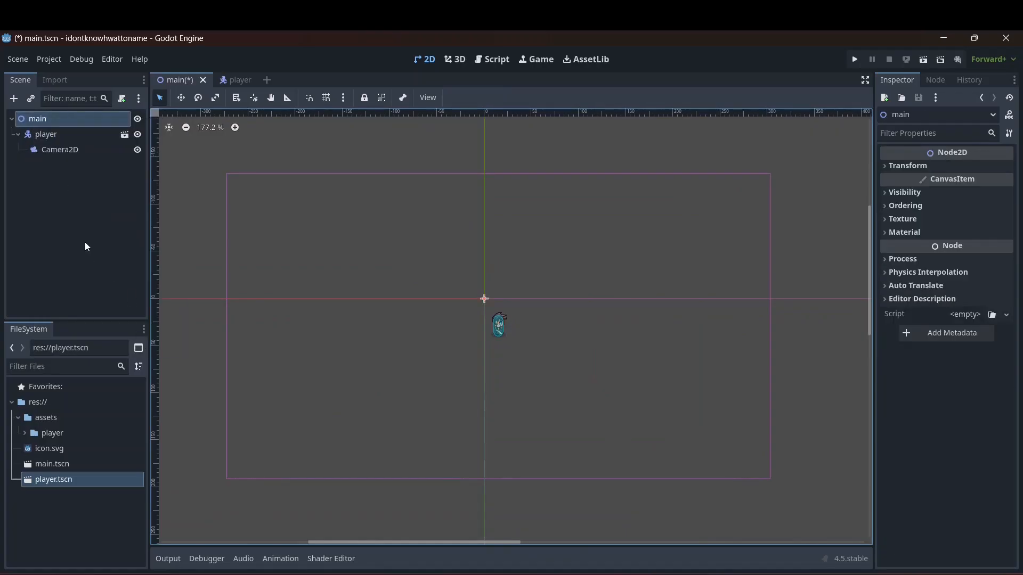
pyautogui.click(48, 135)
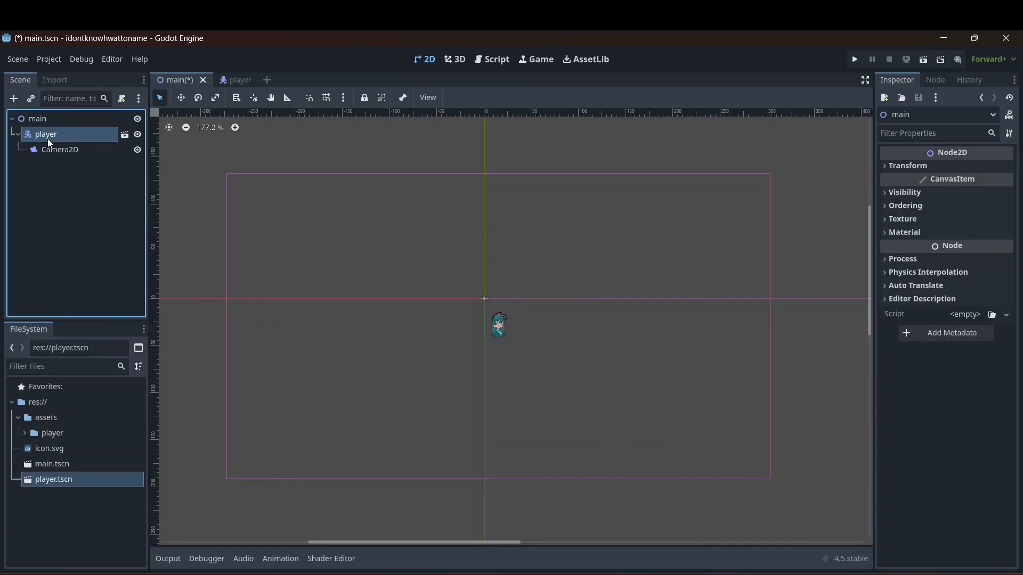
pyautogui.click(226, 81)
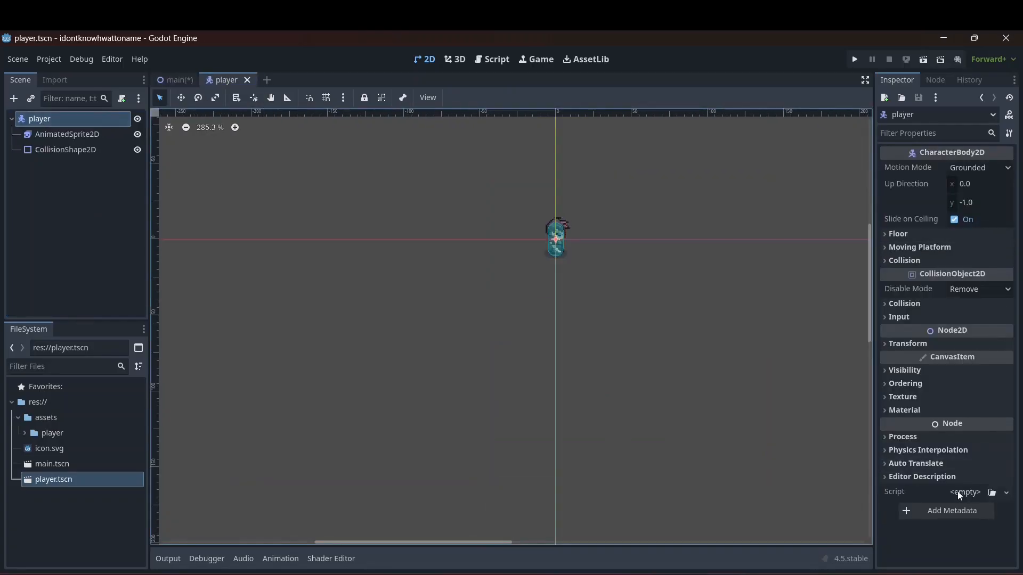